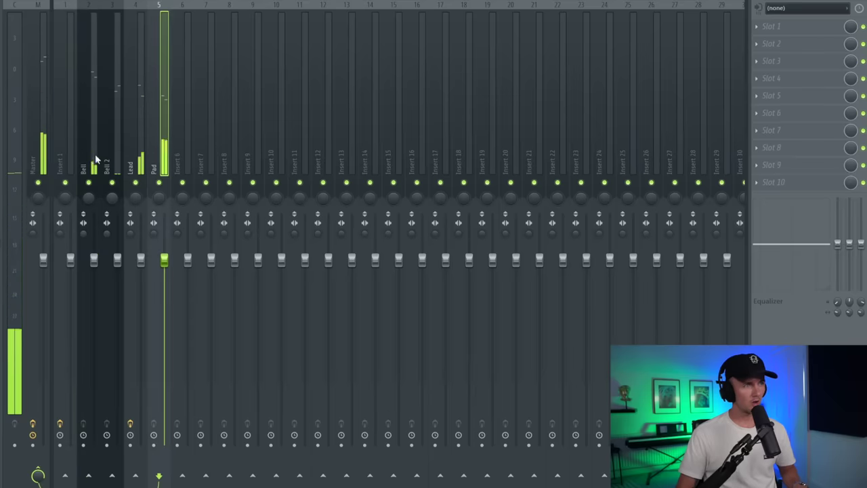
# - On Insert 6, set the HalfTime loop to 1/2 and lower the ShaperBox 2 filter band's mix
pyautogui.moveTo(90, 149); pyautogui.dragTo(126, 147)
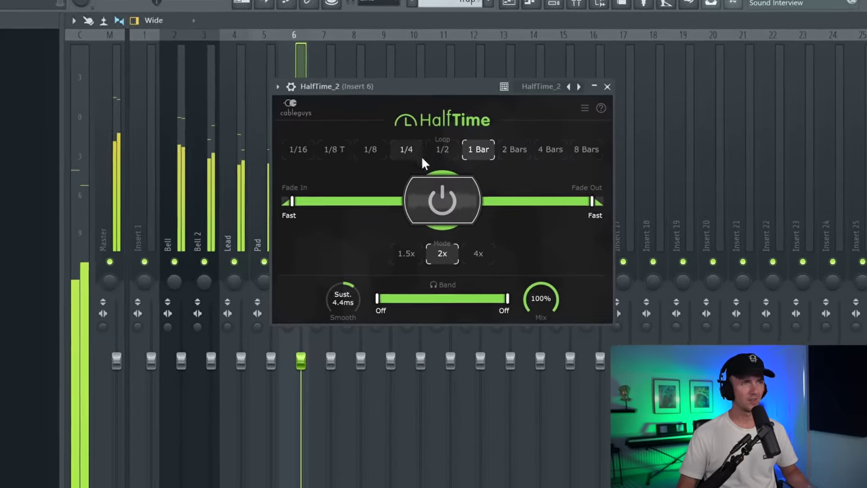
pyautogui.moveTo(538, 313); pyautogui.dragTo(595, 380)
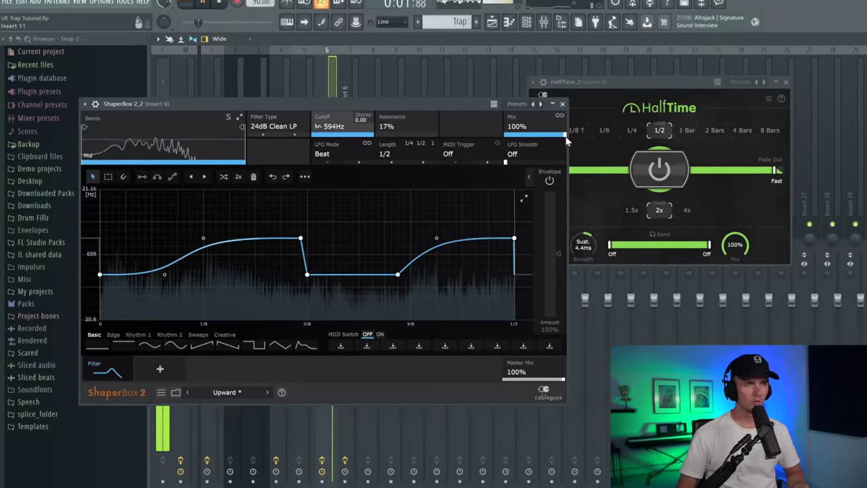
pyautogui.moveTo(555, 137); pyautogui.dragTo(544, 137)
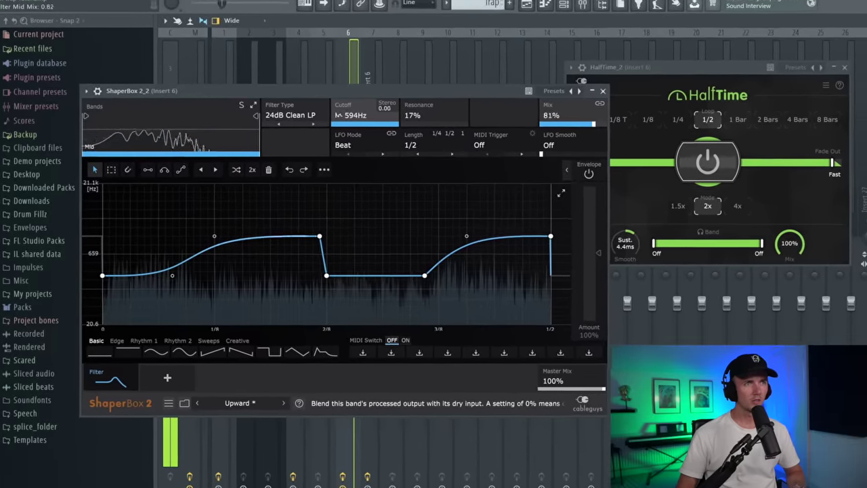
pyautogui.moveTo(594, 124); pyautogui.dragTo(587, 124)
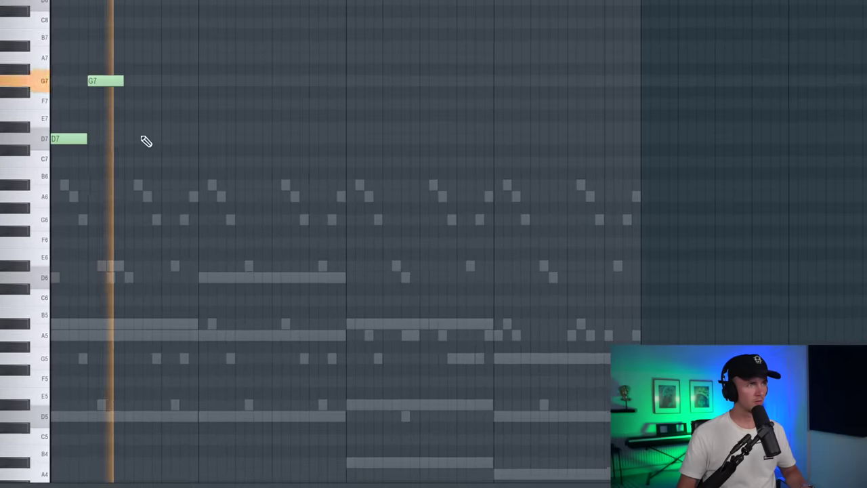
# - Extend the pluck melody after G7 with D7, A7, D7, G7, D7 and A#7 notes, and duplicate the two-bar phrase
pyautogui.click(175, 45)
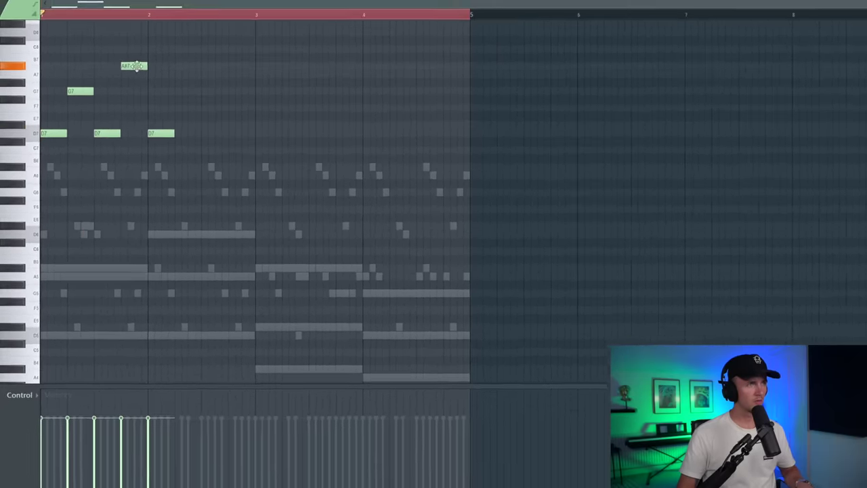
pyautogui.moveTo(136, 66); pyautogui.dragTo(136, 74)
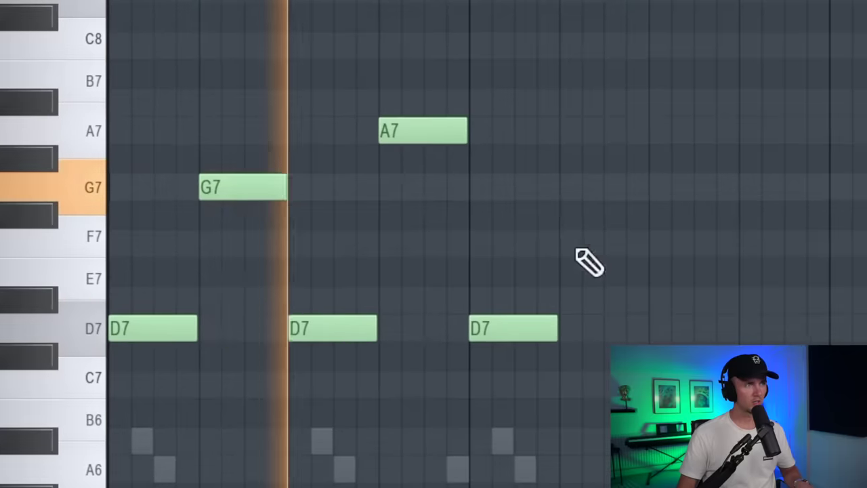
pyautogui.click(584, 190)
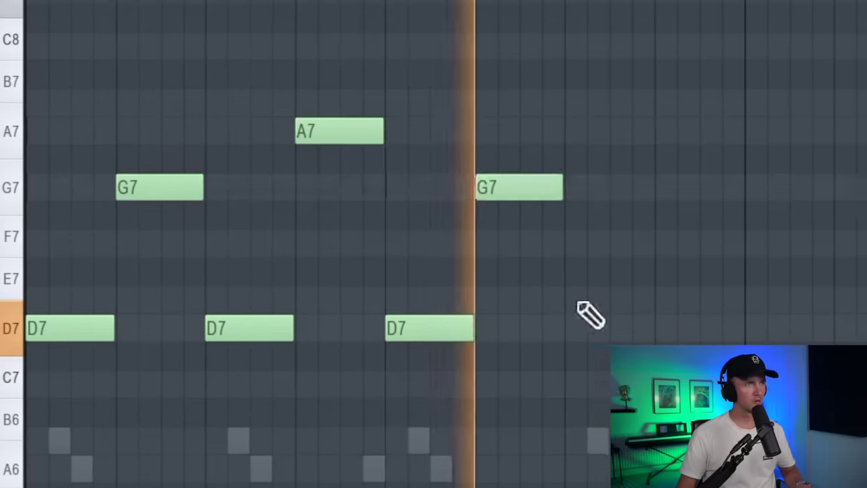
pyautogui.click(568, 328)
pyautogui.click(661, 103)
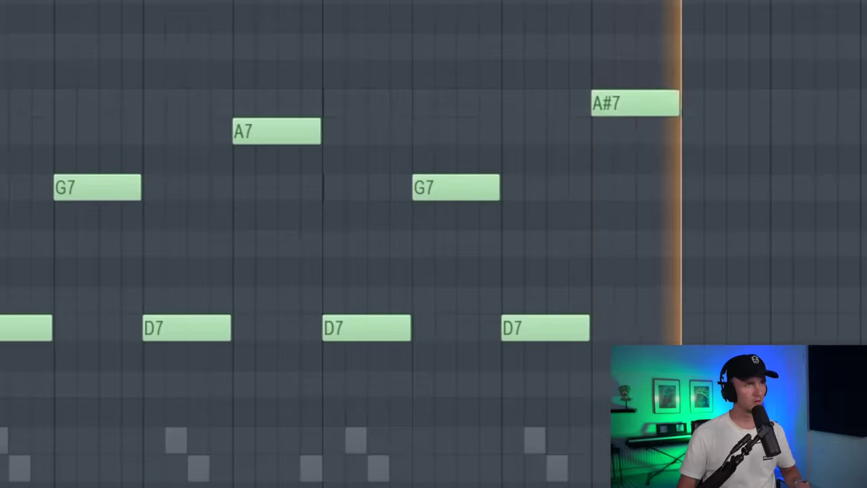
pyautogui.hotkey('ctrl', 'b')
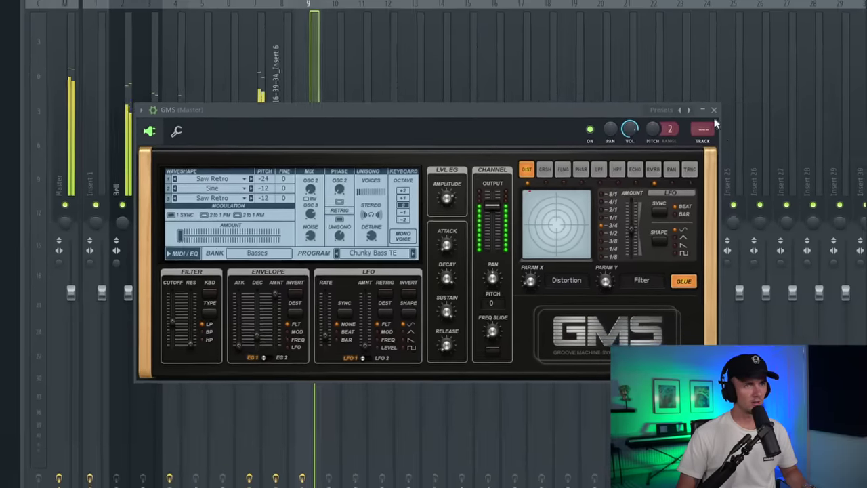
# - Close the GMS synth and place Snare hits every eight steps from step 5 across the four bars
pyautogui.click(717, 109)
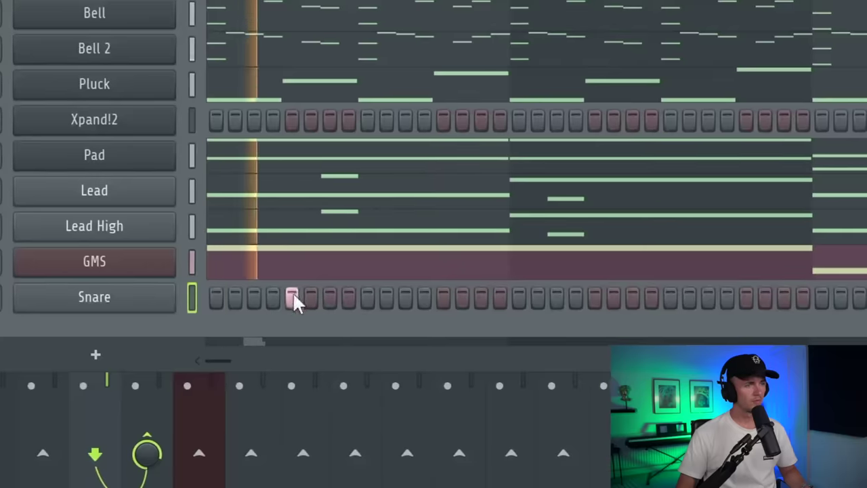
pyautogui.click(443, 296)
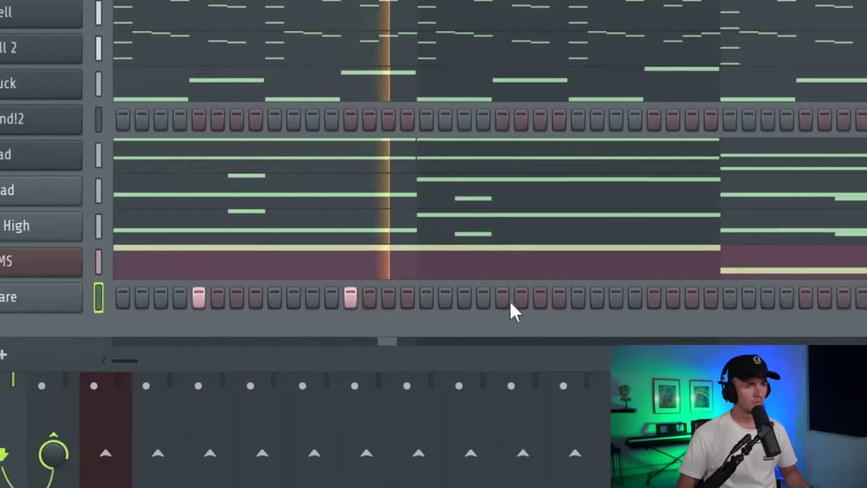
pyautogui.click(502, 297)
pyautogui.click(654, 297)
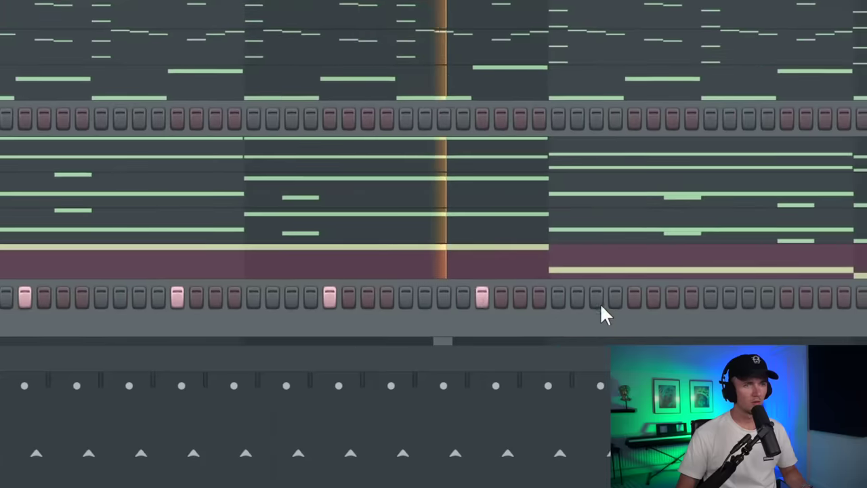
pyautogui.click(635, 297)
pyautogui.click(787, 297)
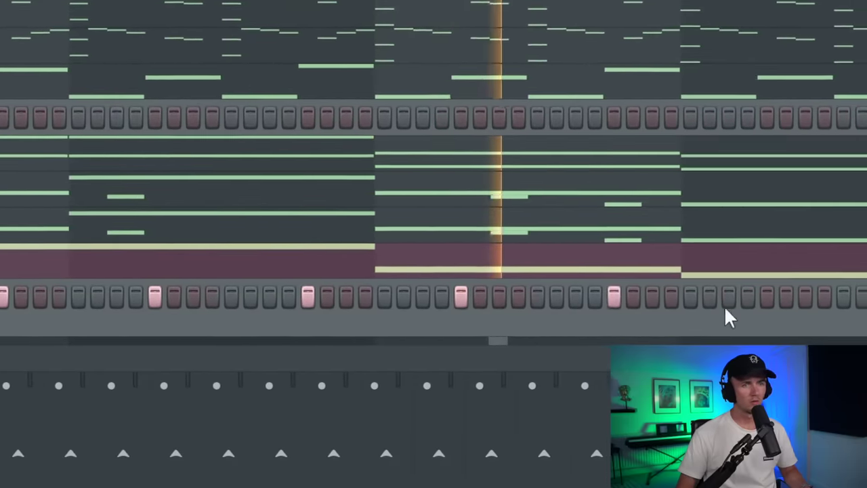
pyautogui.click(767, 297)
pyautogui.click(794, 297)
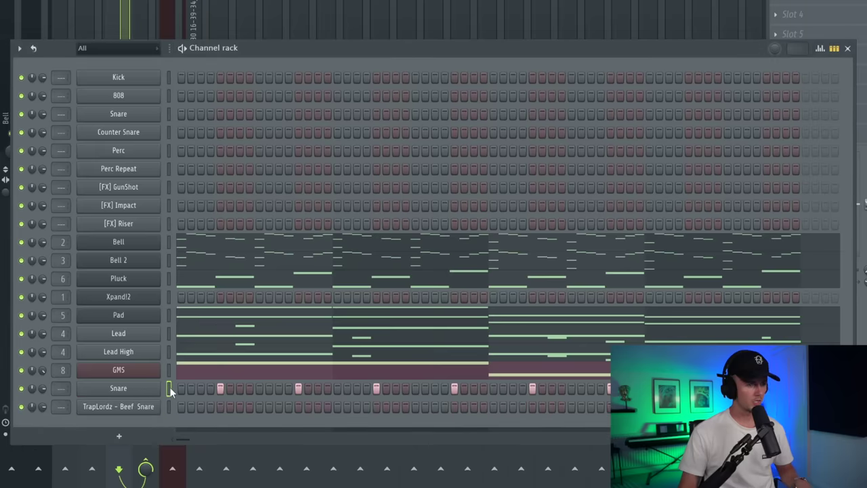
# - Move the step pattern from the Snare channel to the TrapLordz - Beef Snare channel
pyautogui.hotkey('ctrl', 'x')
pyautogui.click(169, 405)
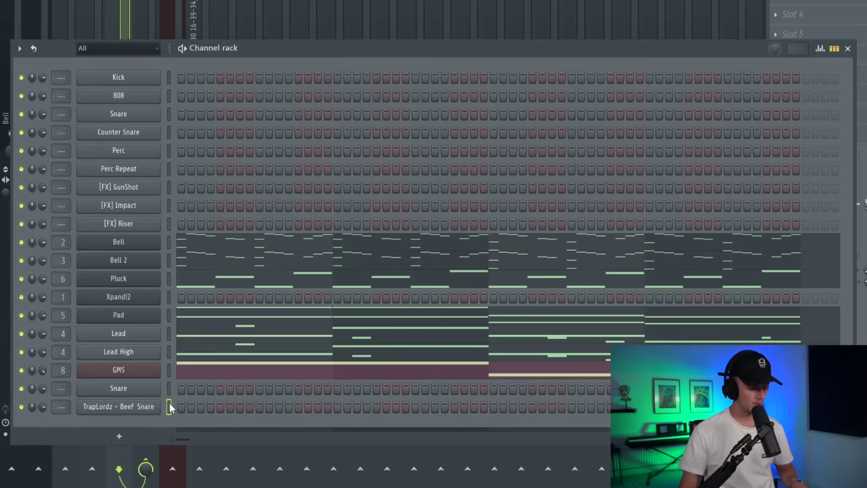
pyautogui.hotkey('ctrl', 'v')
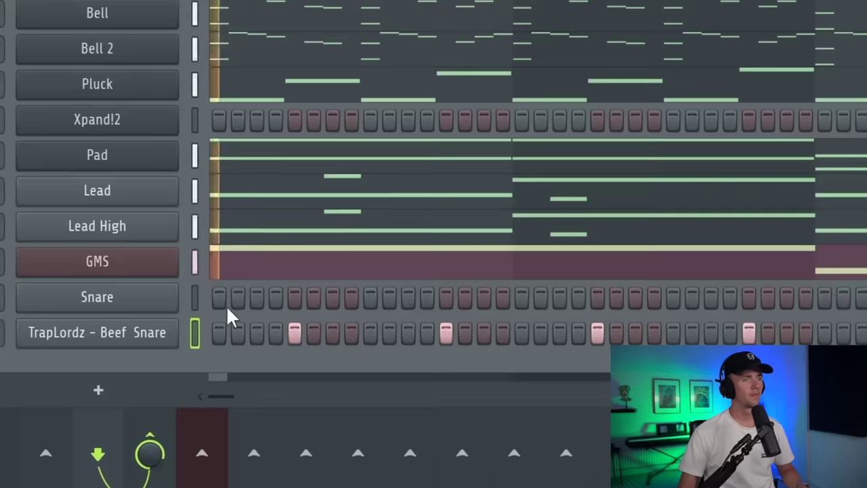
# - Program a counter rhythm on the Snare channel at steps 6, 10, 22, 26 and 32, and duplicate it into bars 3 and 4
pyautogui.click(229, 388)
pyautogui.click(355, 297)
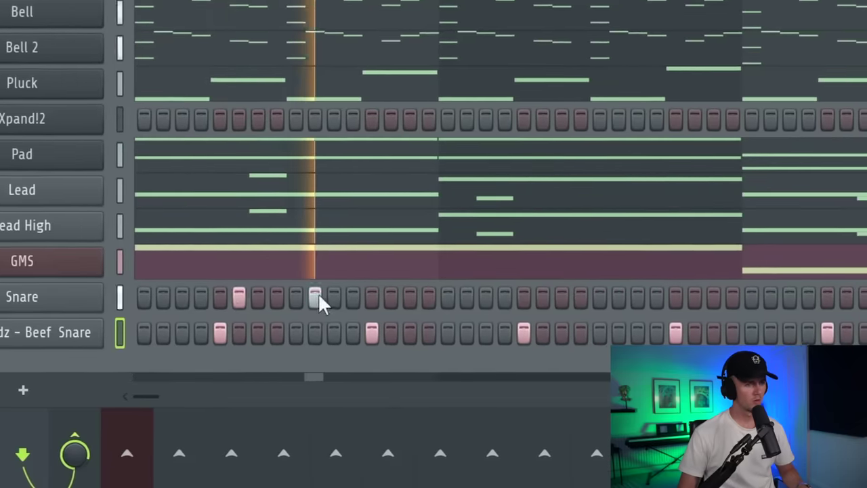
pyautogui.click(583, 296)
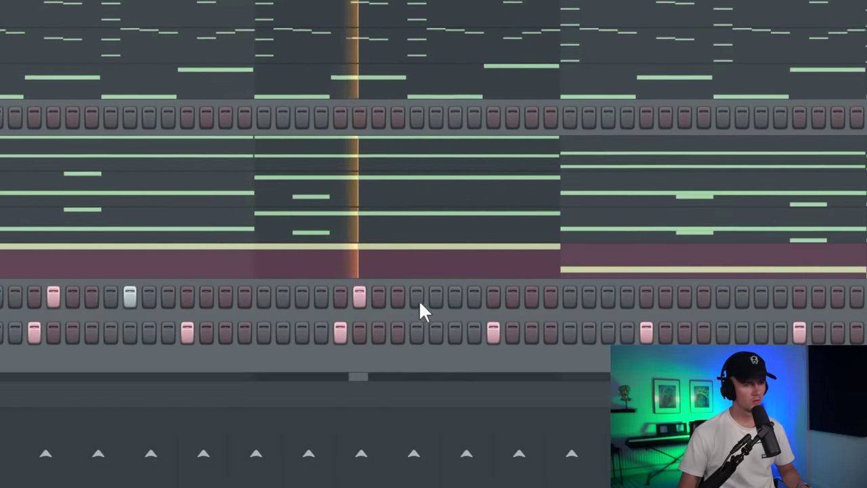
pyautogui.click(482, 297)
pyautogui.click(577, 297)
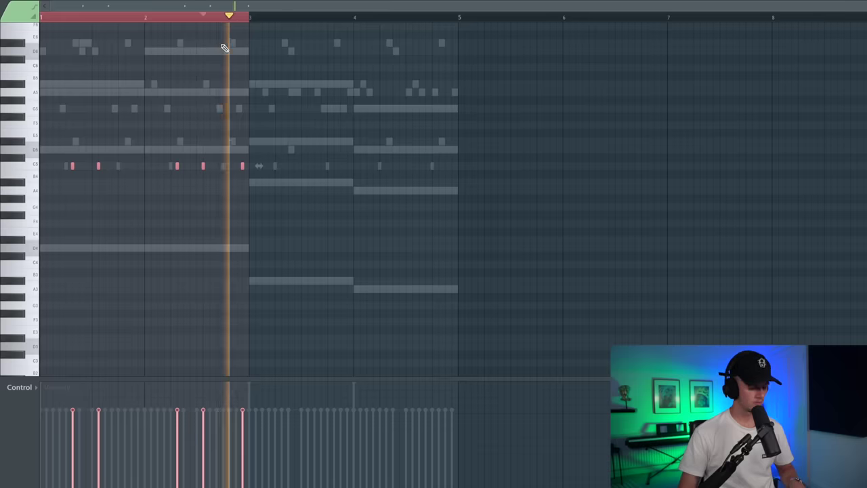
pyautogui.hotkey('ctrl', 'b')
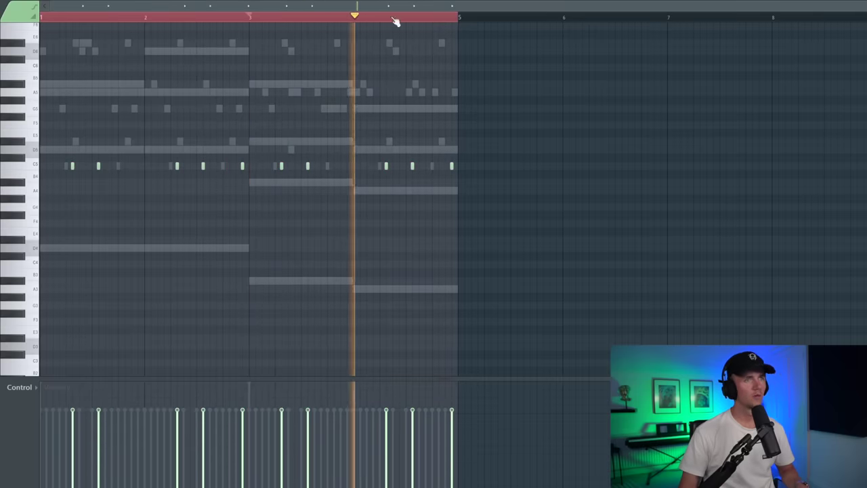
# - Add the TrapLordz - Overkill Kick (G) sample to the channel rack as a new channel below Snare 2
pyautogui.press('F6')
pyautogui.click(196, 437)
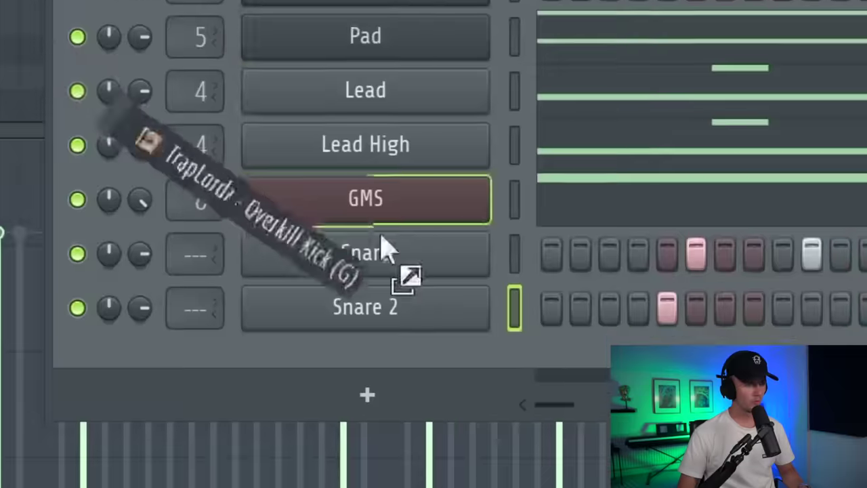
pyautogui.moveTo(189, 414); pyautogui.dragTo(235, 452)
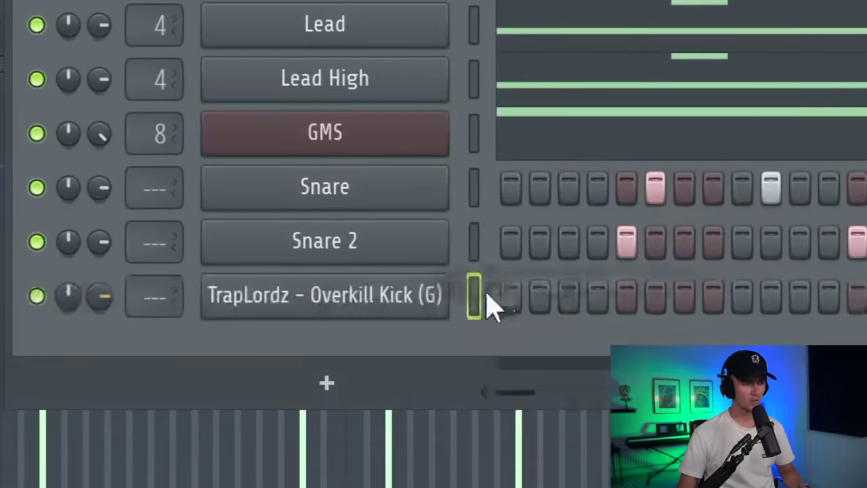
# - Program kick hits on steps 1, 4, 8, 11, 16, 17, 20, 24, 27 and 31, and repeat them over bars 3 and 4
pyautogui.click(240, 449)
pyautogui.click(265, 449)
pyautogui.click(490, 326)
pyautogui.click(572, 326)
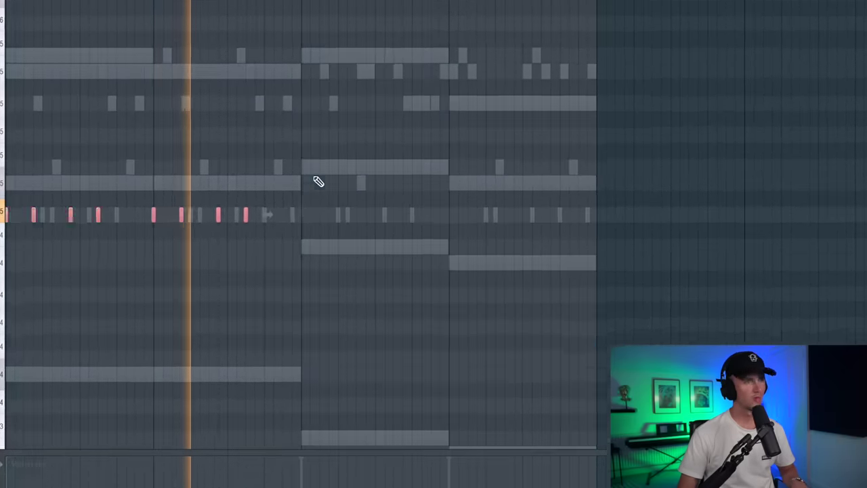
pyautogui.click(314, 232)
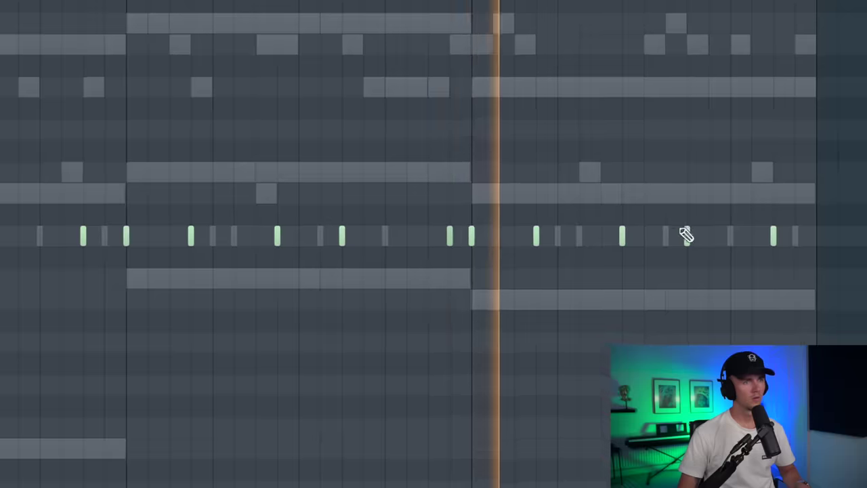
pyautogui.click(687, 234)
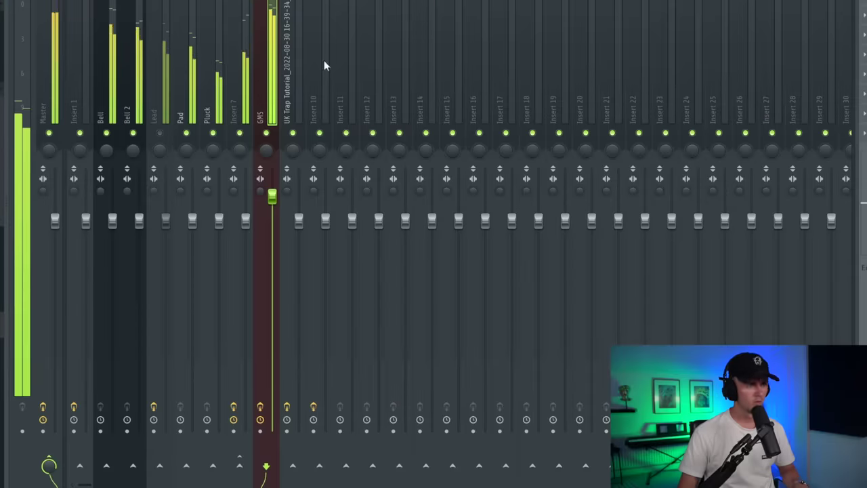
# - Add the JayCactus - Noize Hi-Hat sample from the Hi-Hat folder to the rack and fill every step of the four bars
pyautogui.rightClick(244, 91)
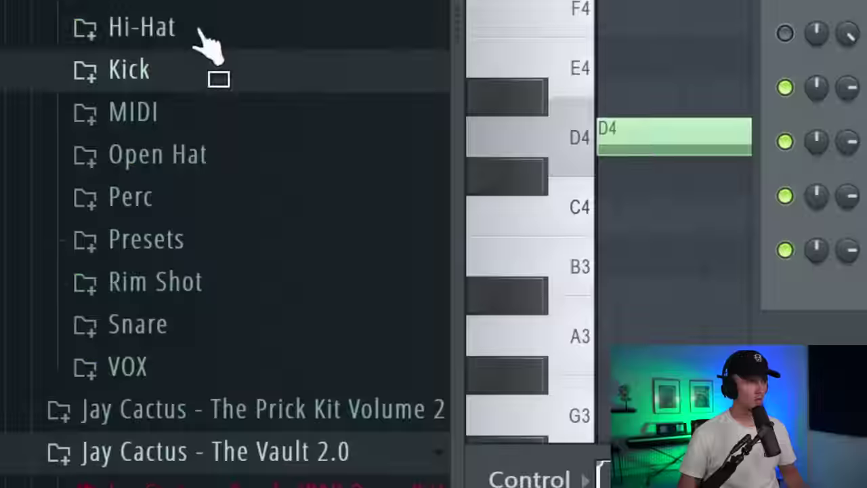
pyautogui.click(200, 30)
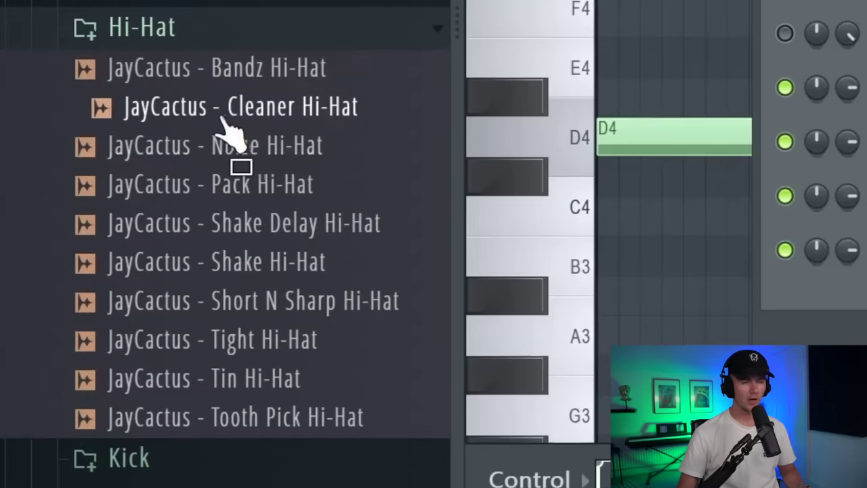
pyautogui.moveTo(261, 154); pyautogui.dragTo(427, 234)
pyautogui.rightClick(455, 230)
pyautogui.click(314, 384)
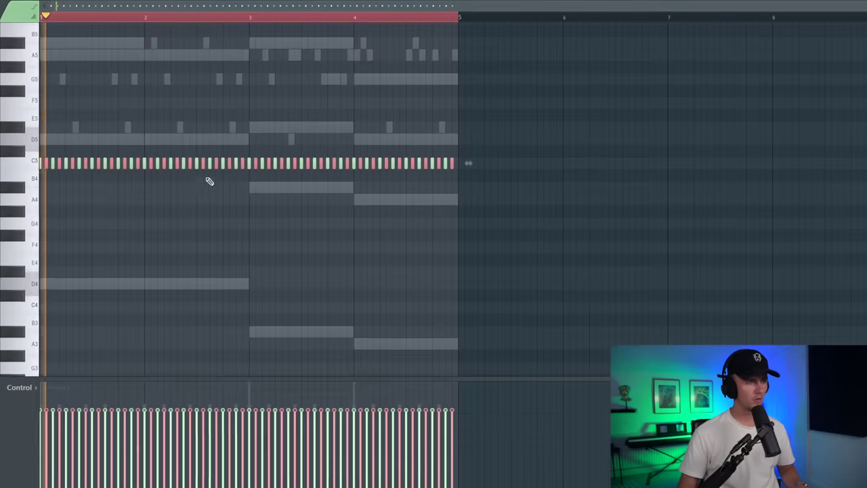
pyautogui.scroll(4, 210, 181)
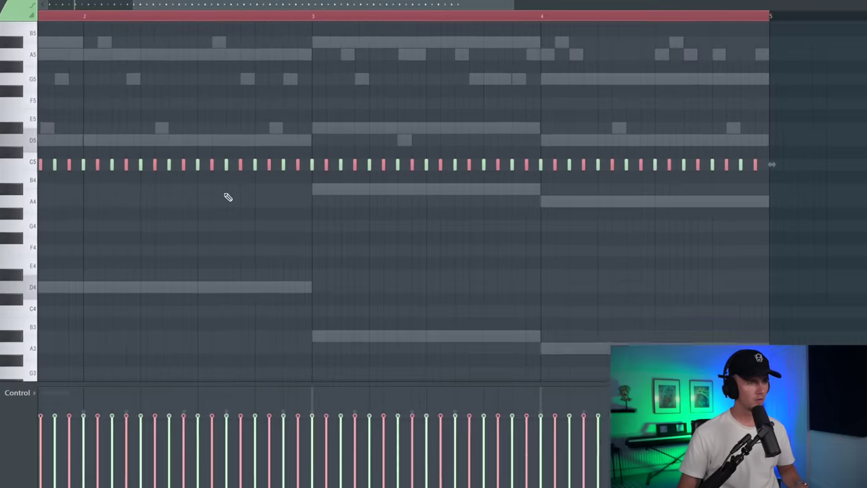
pyautogui.press('space')
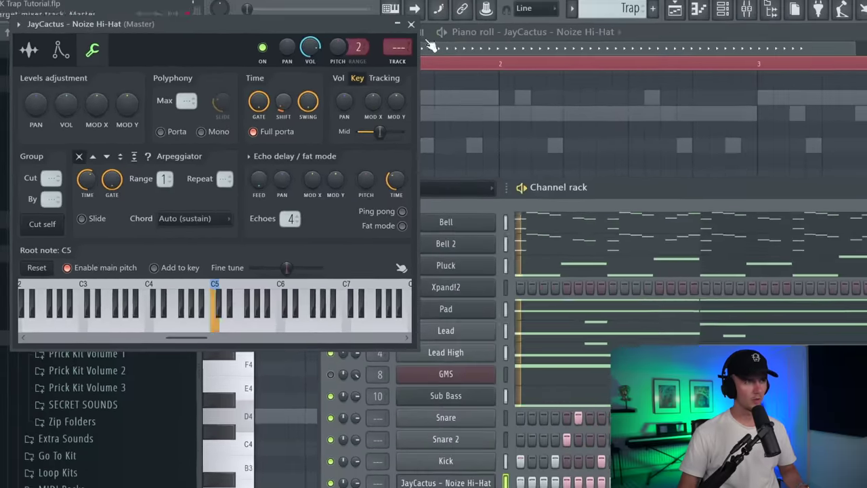
# - Add the Candy - Ocean Hi-Hat sample as a new channel and place hits on every fourth step, starting at step 3
pyautogui.moveTo(84, 373); pyautogui.dragTo(313, 366)
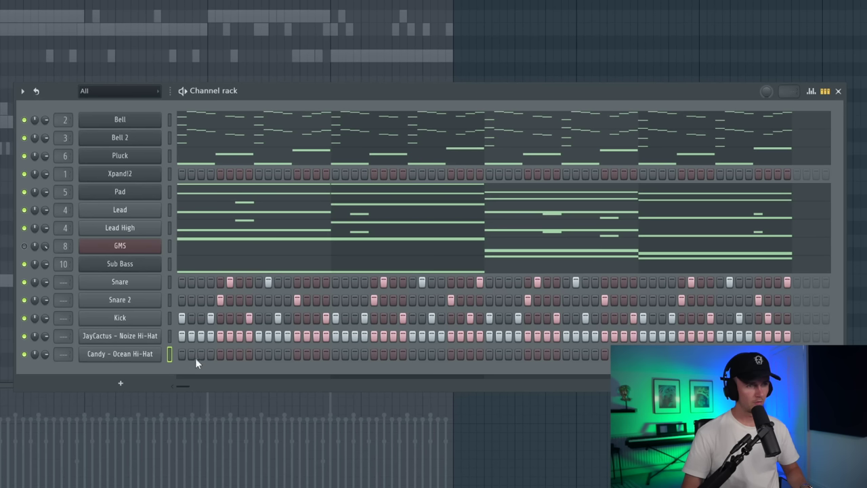
pyautogui.click(238, 354)
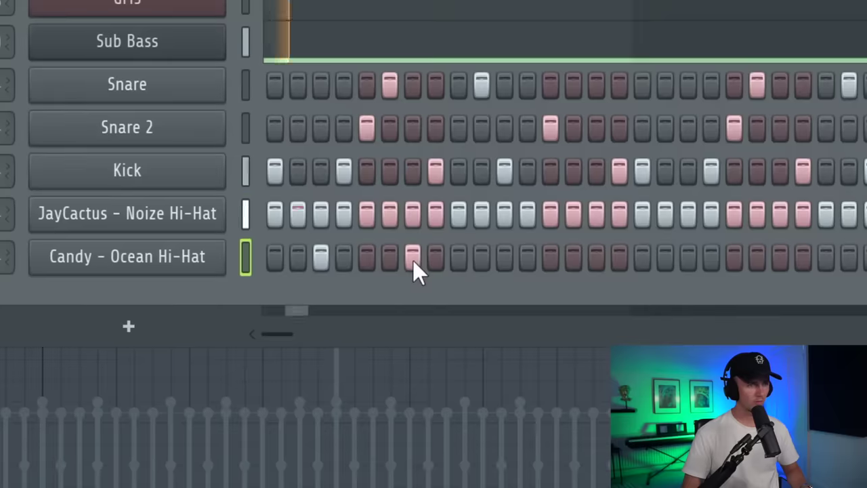
pyautogui.click(278, 354)
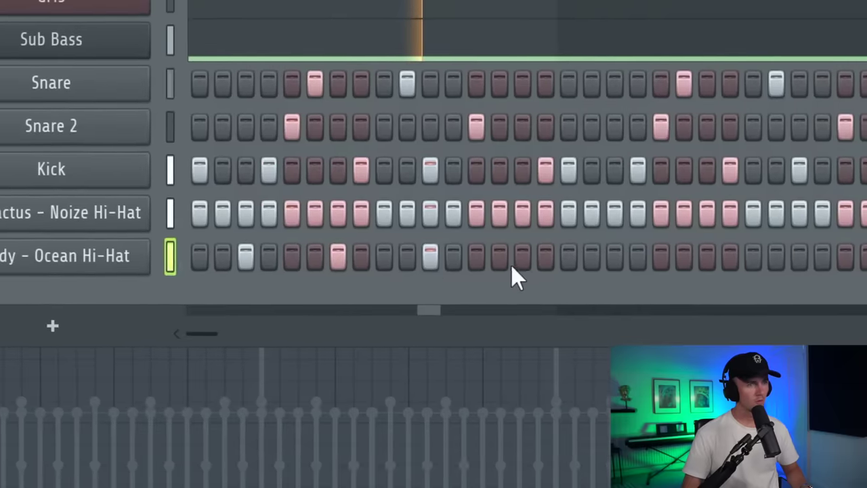
pyautogui.click(522, 256)
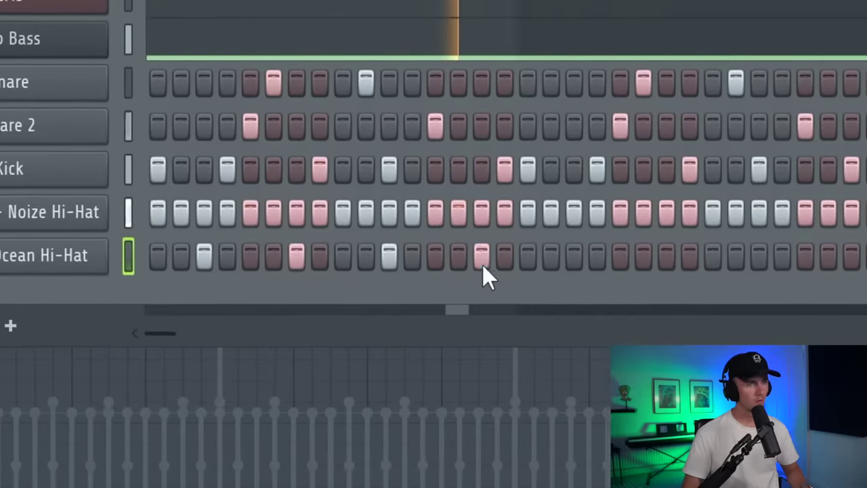
pyautogui.click(614, 256)
pyautogui.click(706, 256)
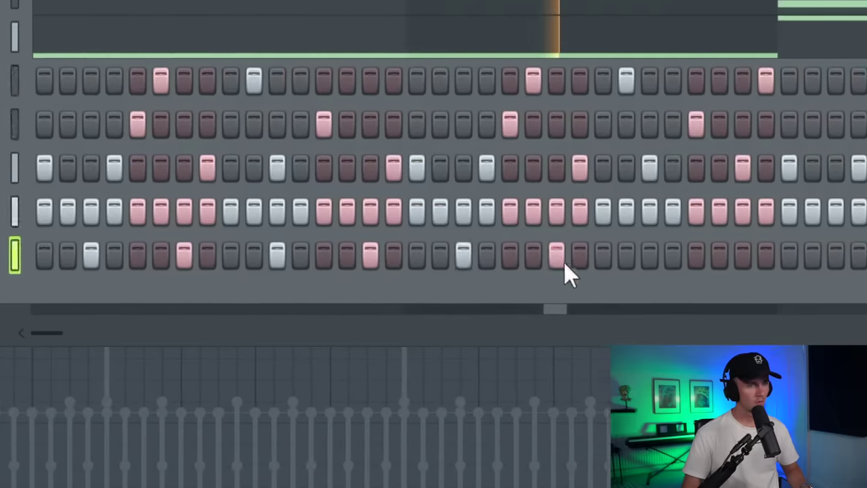
pyautogui.click(648, 257)
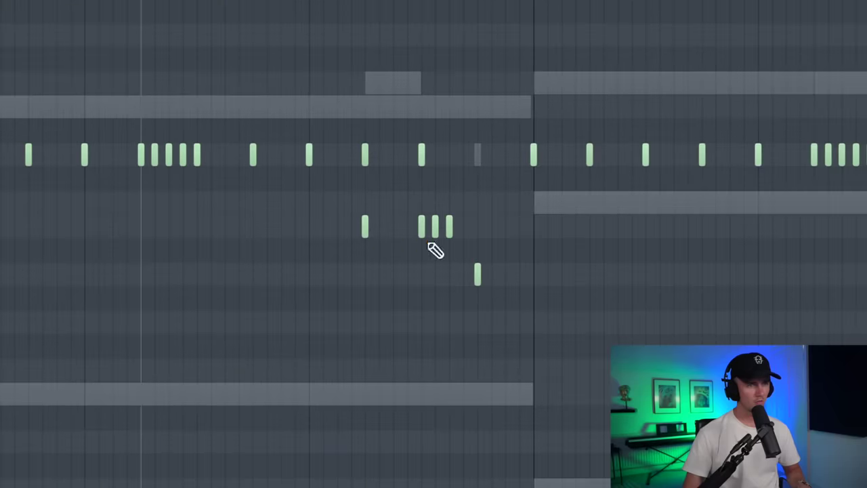
# - Delete the original-pitch hi-hat note on step 32 in the Noize Hi-Hat piano roll and play the pattern
pyautogui.rightClick(478, 274)
pyautogui.press('space')
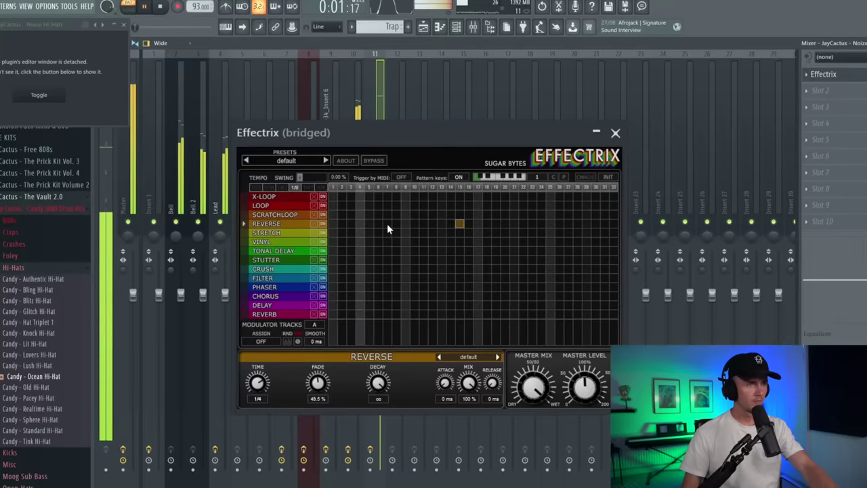
# - Build the hi-hat's Effectrix pattern with reverse on step 31, reverb on step 1 and chorus from step 17
pyautogui.click(386, 223)
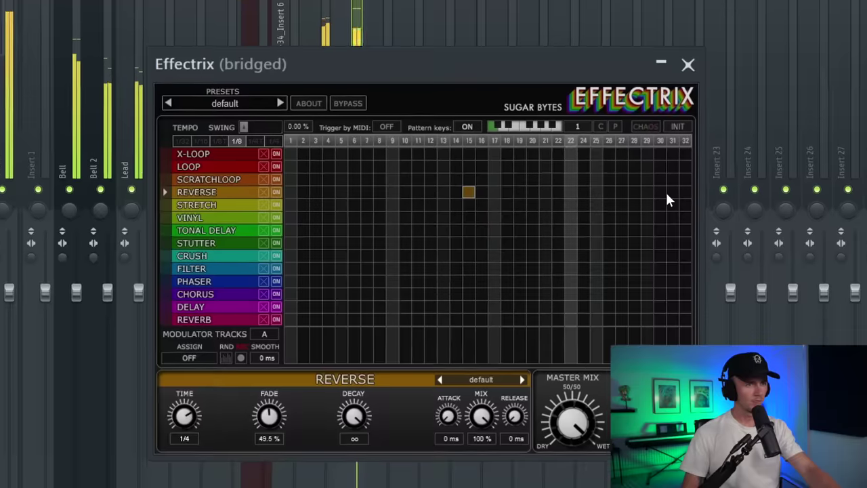
pyautogui.click(645, 204)
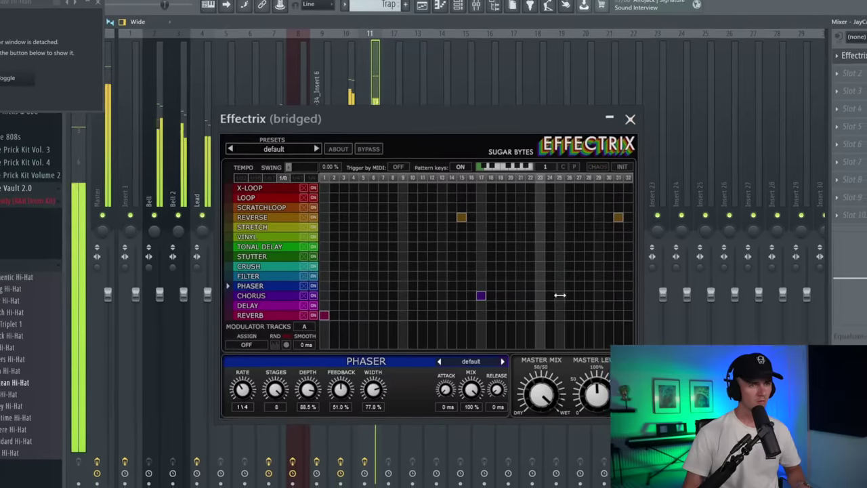
pyautogui.moveTo(569, 296); pyautogui.dragTo(616, 297)
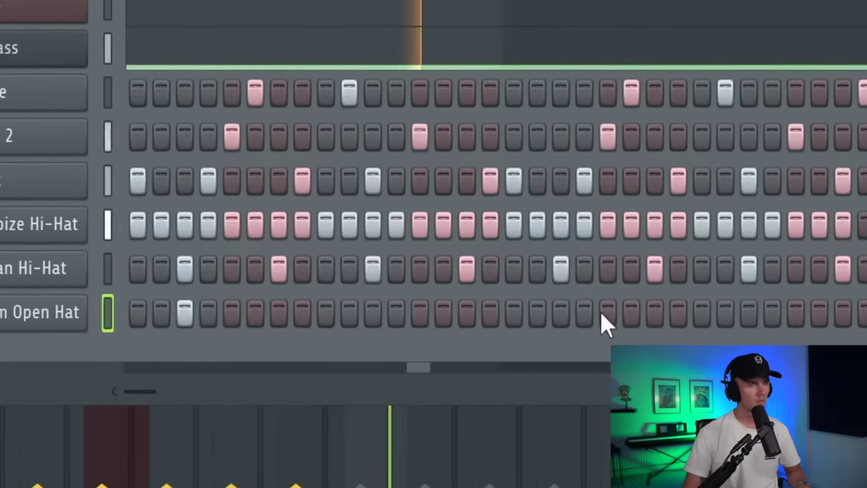
# - Program the open hat channel with hits on steps 3, 29 and 35
pyautogui.click(608, 313)
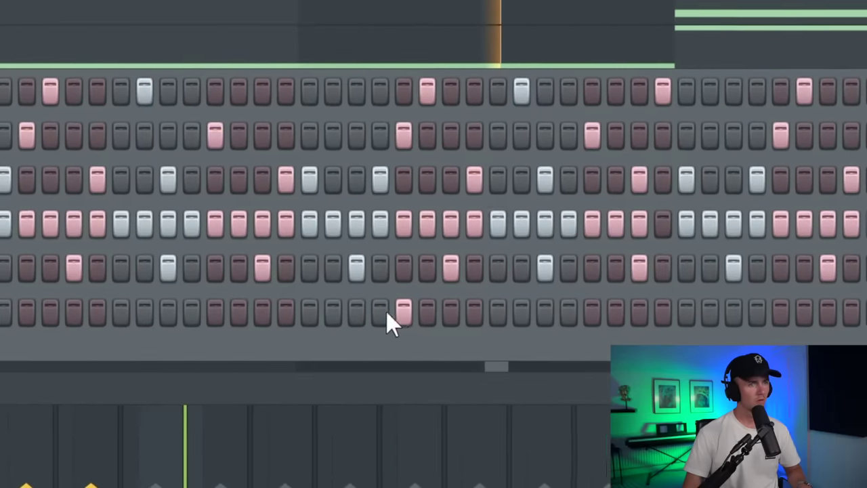
pyautogui.click(640, 312)
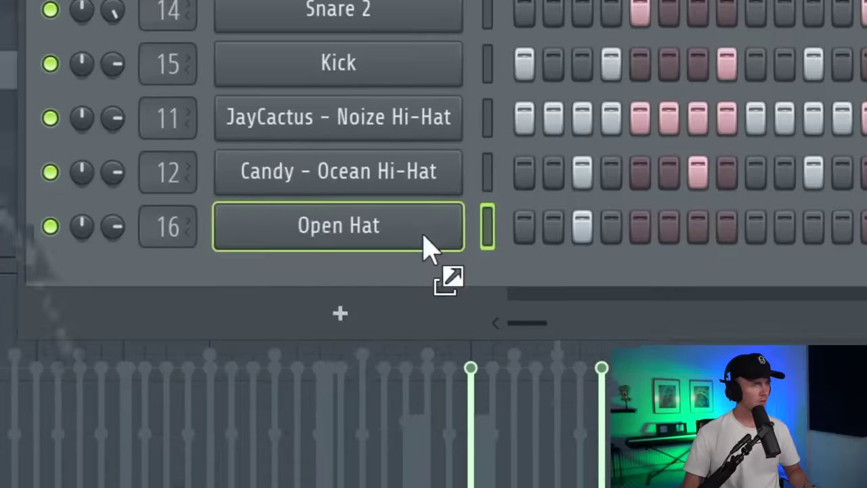
# - Add the TrapLordz - Hitter Rim sample as a channel below Open Hat and place hits on steps 14, 34 and 46
pyautogui.moveTo(426, 229); pyautogui.dragTo(434, 339)
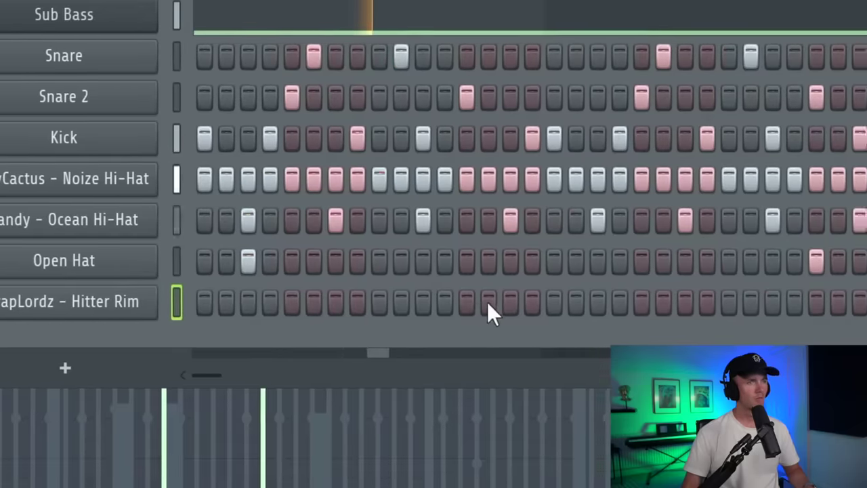
pyautogui.click(517, 301)
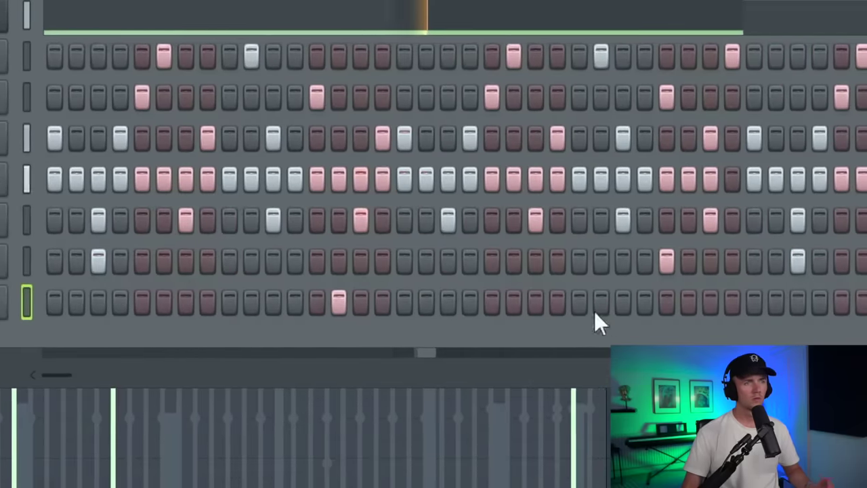
pyautogui.click(776, 301)
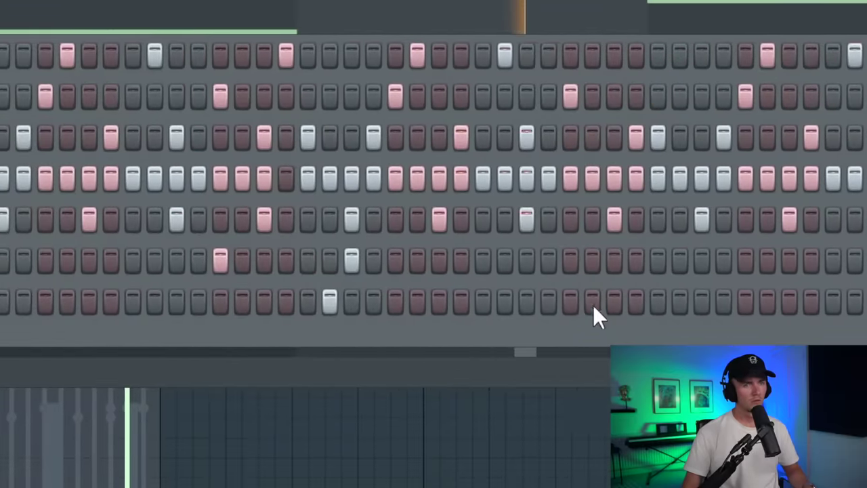
pyautogui.click(592, 302)
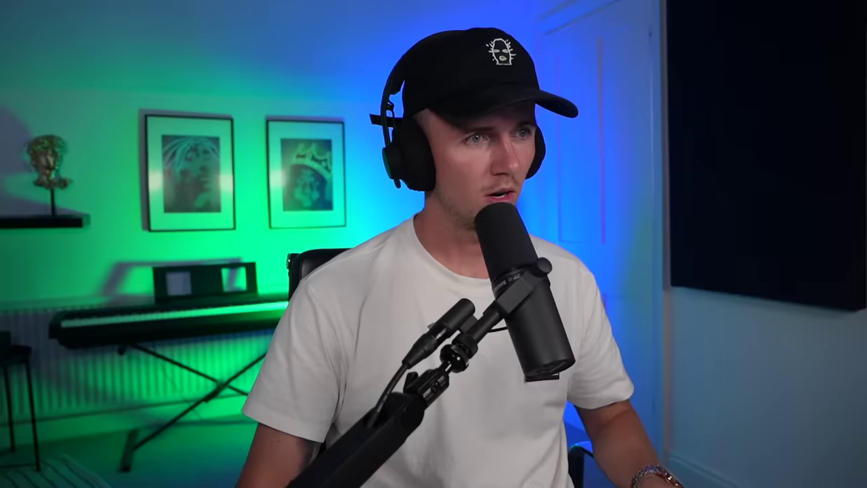
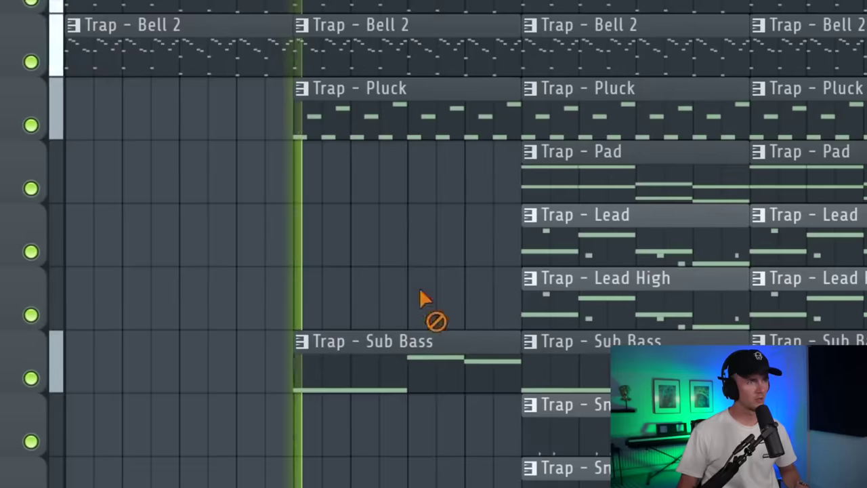
# - Remove the pluck, pad, lead, open hat and rim clips from bars 9 to 12, and both lead clips from bars 13 to 16
pyautogui.scroll(4, 434, 474)
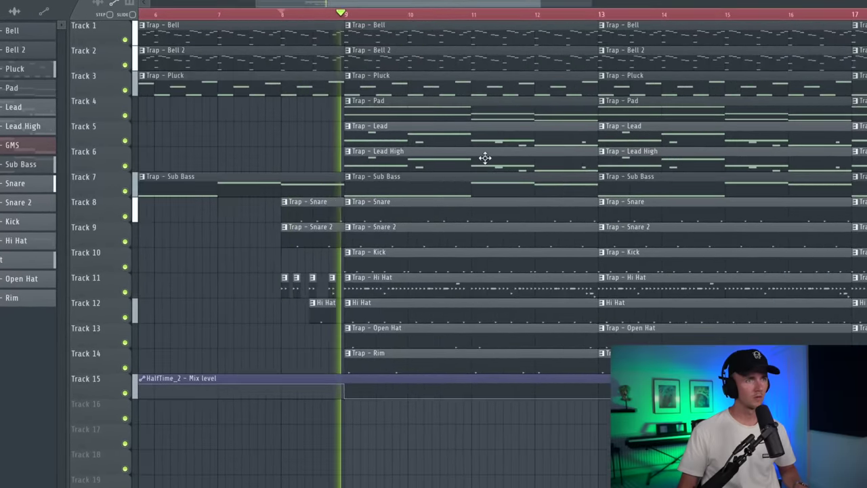
pyautogui.hotkey('ctrl', 'a')
pyautogui.click(332, 137)
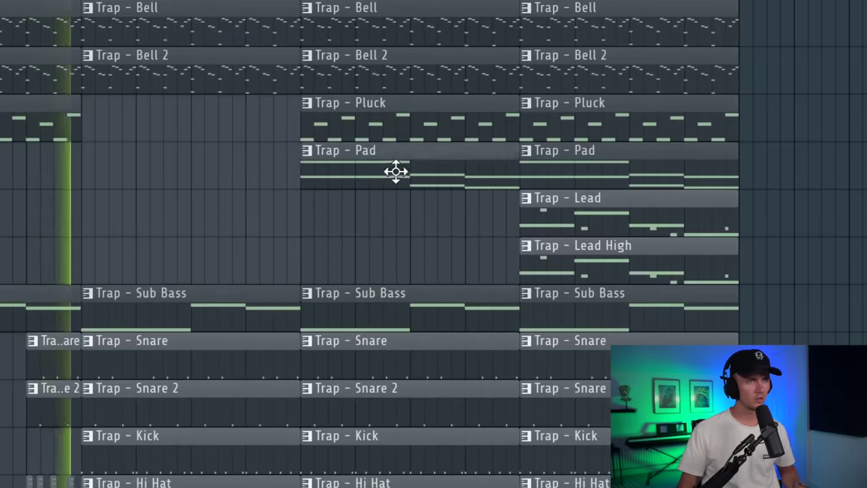
pyautogui.click(404, 17)
pyautogui.press('space')
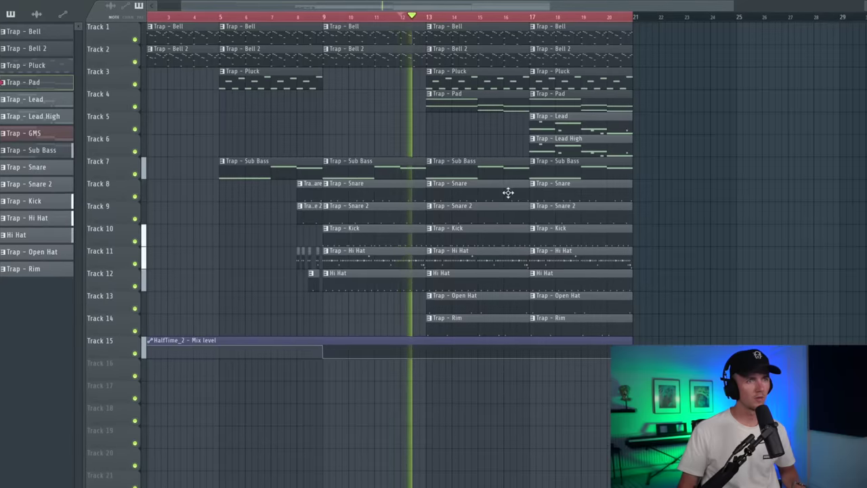
# - Trim the opening off the kick, hi-hat and rim clips at bar 13 of the arrangement
pyautogui.scroll(2, 687, 228)
pyautogui.scroll(-3, 689, 230)
pyautogui.hotkey('ctrl', 'a')
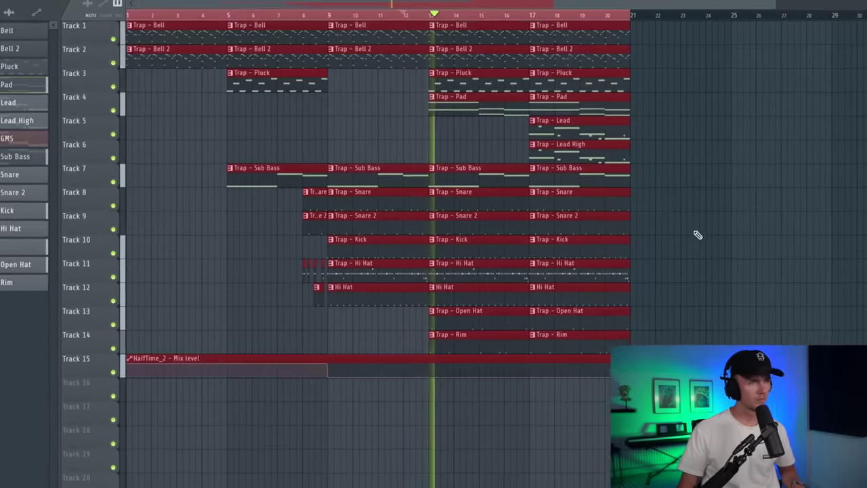
pyautogui.hotkey('ctrl', 'd')
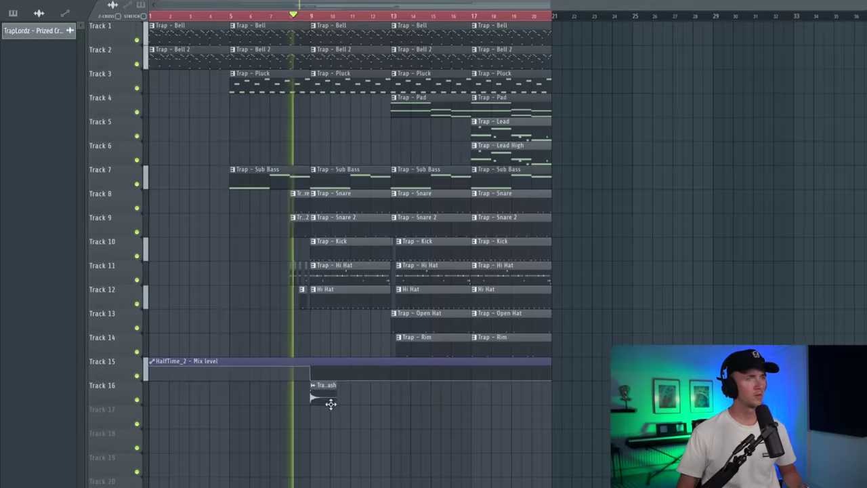
# - Route the TrapLordz - Prized Crash clip at bar 9 to free mixer track 18 and lower that track's fader
pyautogui.click(328, 398)
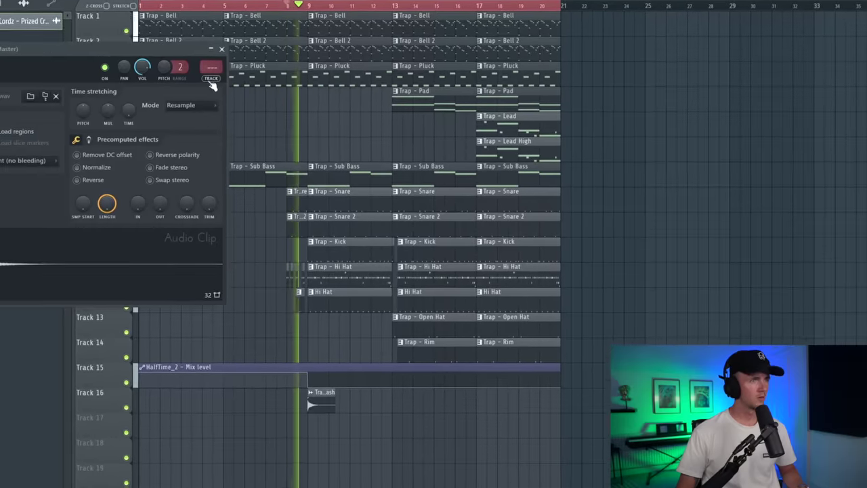
pyautogui.hotkey('ctrl', 'l')
pyautogui.click(223, 50)
pyautogui.moveTo(496, 265); pyautogui.dragTo(495, 314)
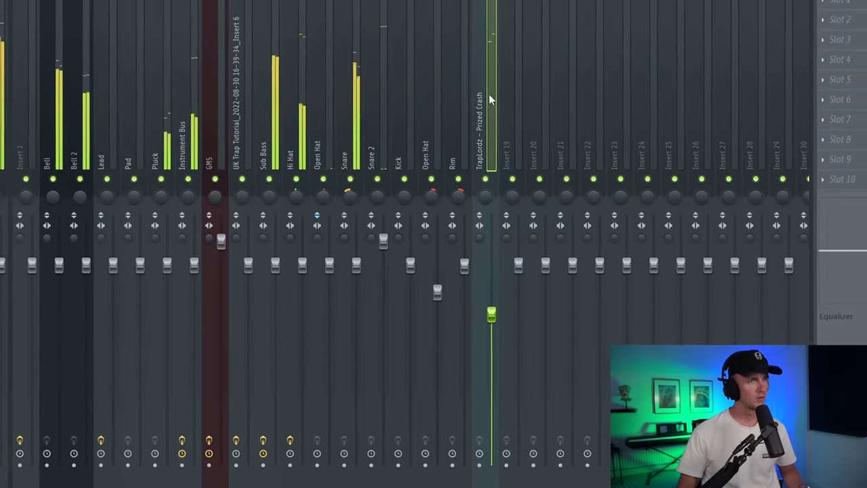
# - Rename the crash's mixer track as Crash
pyautogui.rightClick(491, 100)
pyautogui.click(535, 8)
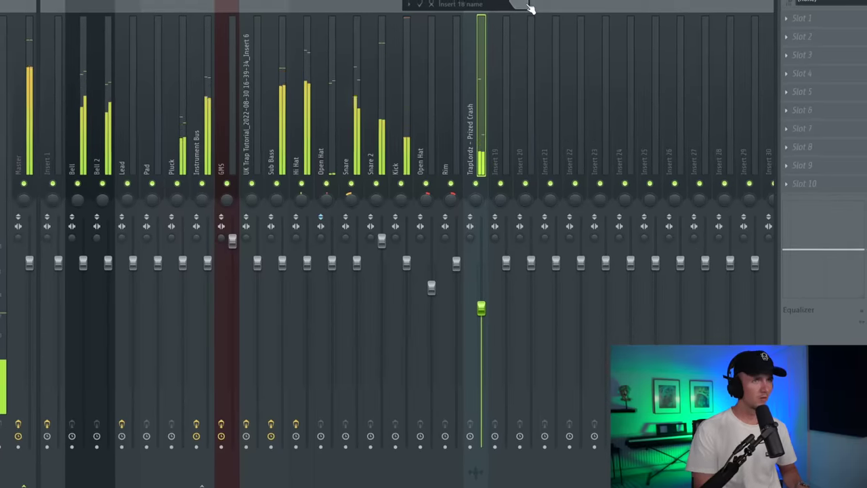
pyautogui.press('Return')
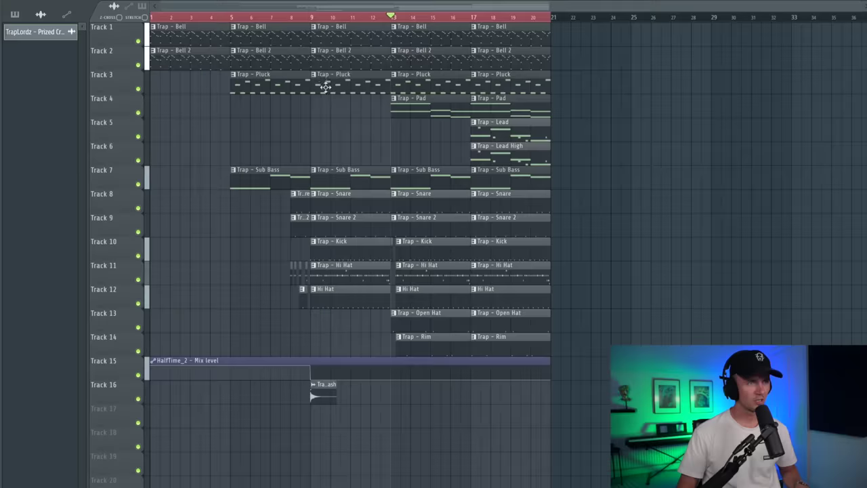
# - Add a reversed copy of the Prized Crash on Track 16, aligned so its swell ends at bar 17
pyautogui.hotkey('ctrl', 'a')
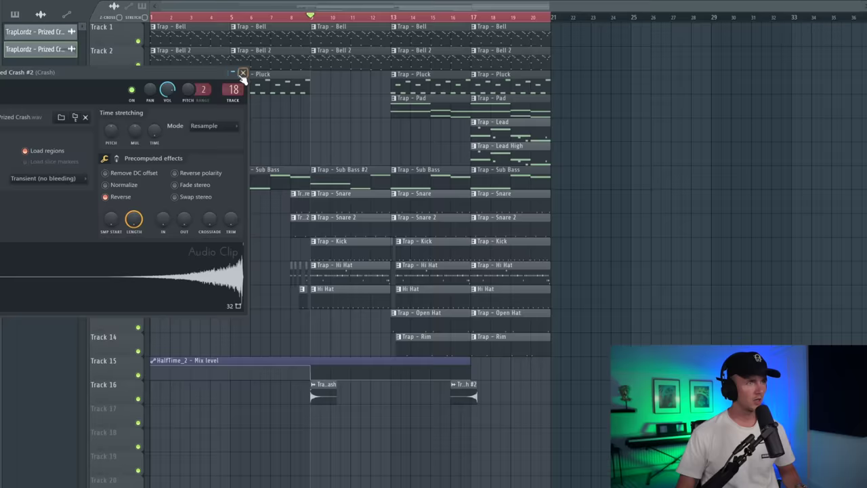
pyautogui.click(711, 15)
pyautogui.scroll(5, 465, 413)
pyautogui.scroll(3, 518, 391)
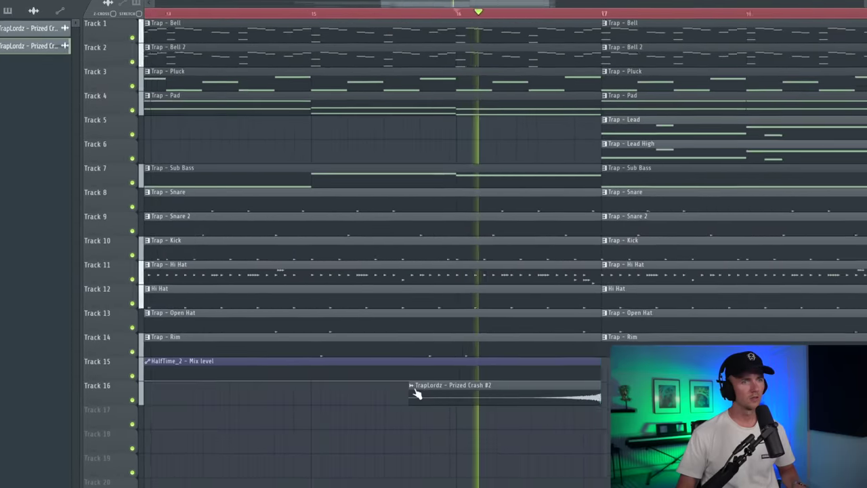
# - Select all clips in bars 17 to 20 and duplicate the section three times, up to bar 33
pyautogui.scroll(-5, 565, 405)
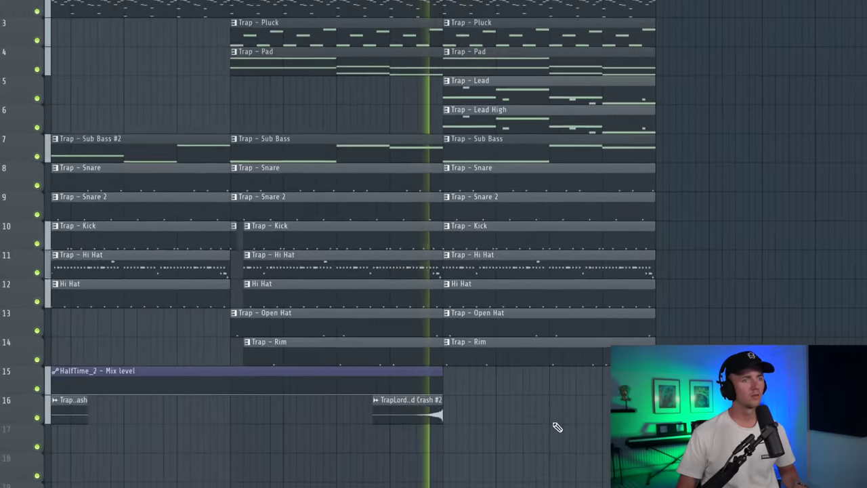
pyautogui.scroll(-3, 558, 427)
pyautogui.hotkey('ctrl', 'a')
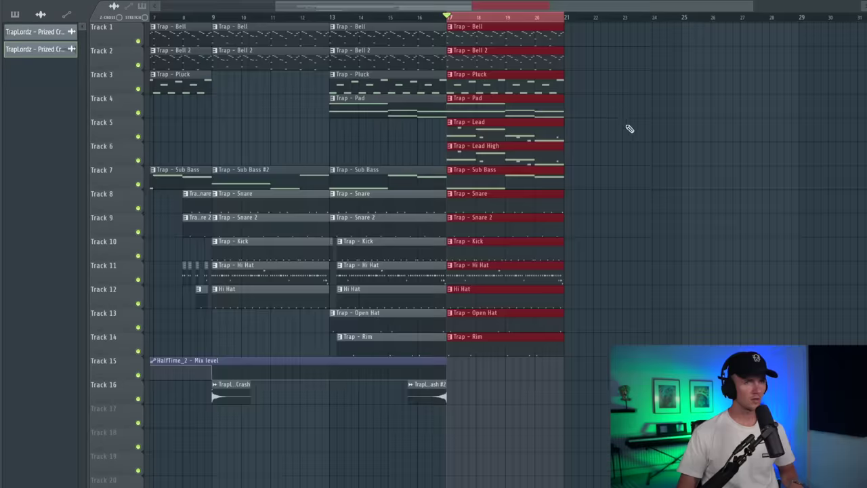
pyautogui.hotkey('ctrl', 'b')
pyautogui.hotkey('ctrl', 'b')
pyautogui.hotkey('ctrl', 'b')
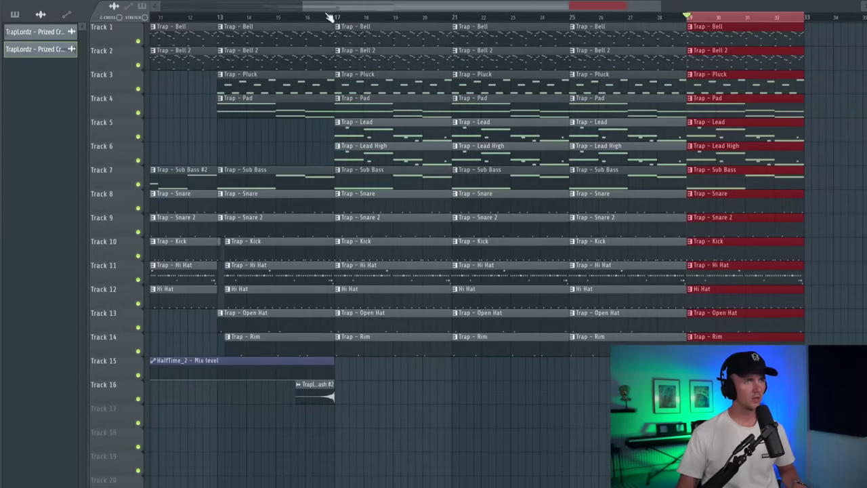
# - Strip bars 17 to 20 down to the bells and a hi-hat lead-in, and copy bar 8's snare and second hi-hat fills to bar 20
pyautogui.scroll(-3, 353, 413)
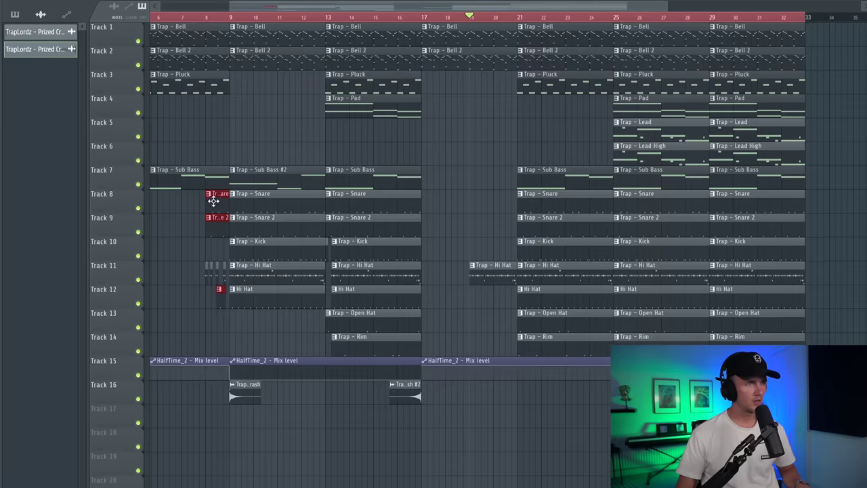
pyautogui.press('space')
pyautogui.keyDown('ctrl'); pyautogui.click(495, 130); pyautogui.keyUp('ctrl')
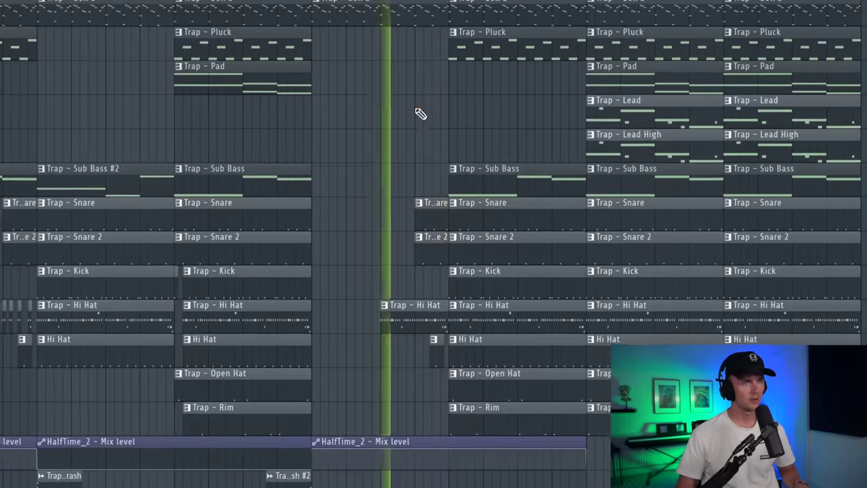
pyautogui.scroll(-2, 497, 136)
pyautogui.hotkey('ctrl', 'a')
pyautogui.hotkey('ctrl', 'd')
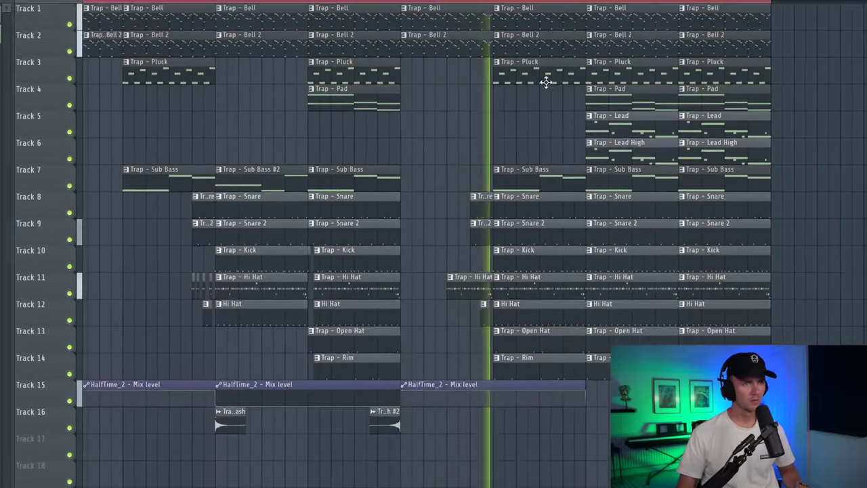
pyautogui.hotkey('ctrl', 'a')
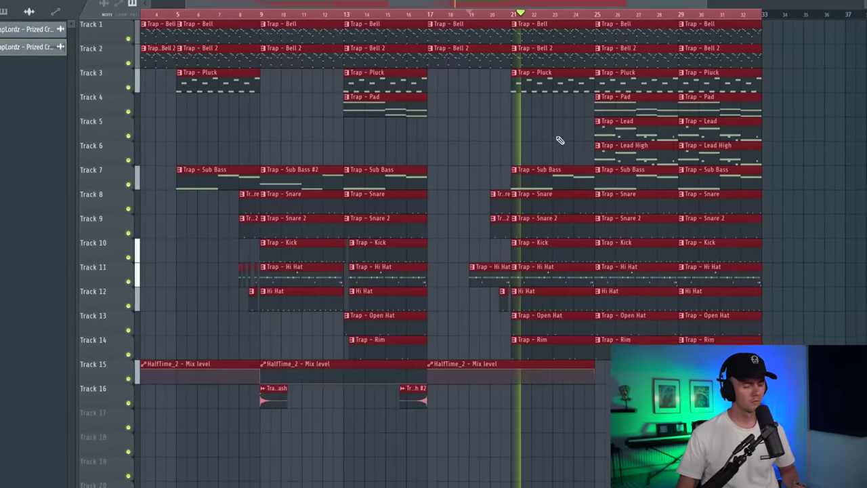
pyautogui.hotkey('ctrl', 'd')
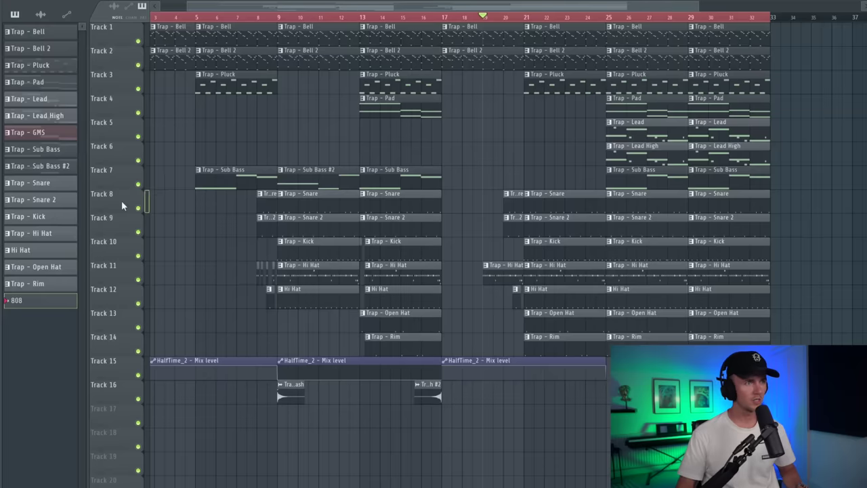
# - Insert one empty playlist track directly above the snare track, at Track 8, to hold the 808 pattern
pyautogui.rightClick(122, 202)
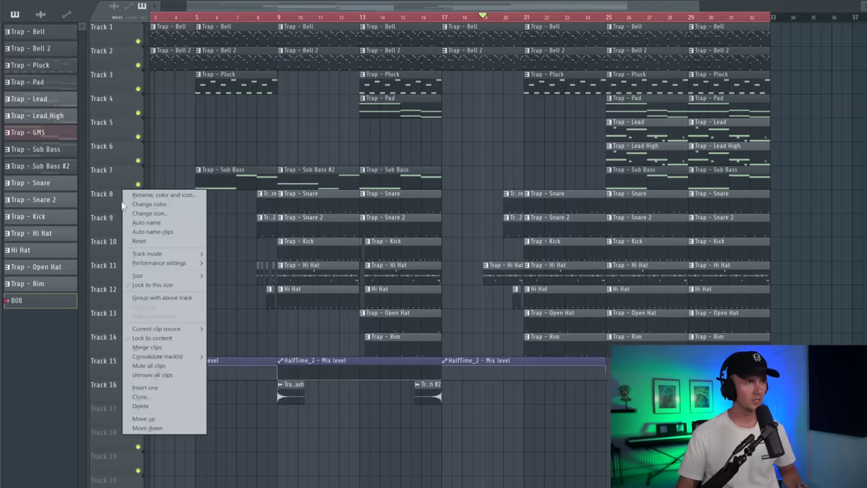
pyautogui.click(178, 391)
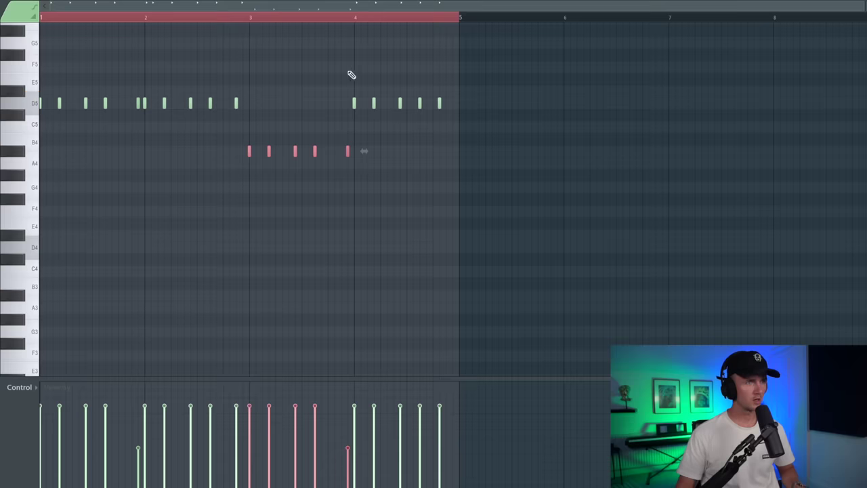
# - Raise the 808 notes in bar 3 to A#5 and the opening notes of bar 4 to A5, and add a C6 note late in bar 3
pyautogui.moveTo(490, 133); pyautogui.dragTo(230, 192)
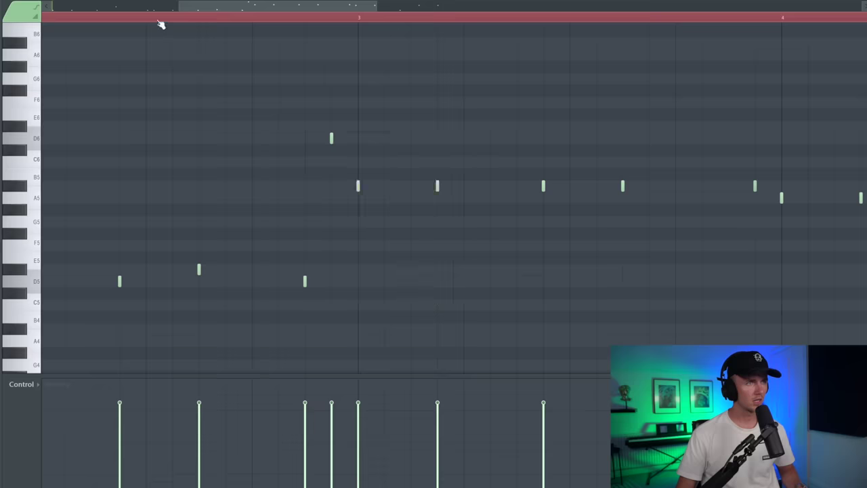
pyautogui.click(149, 20)
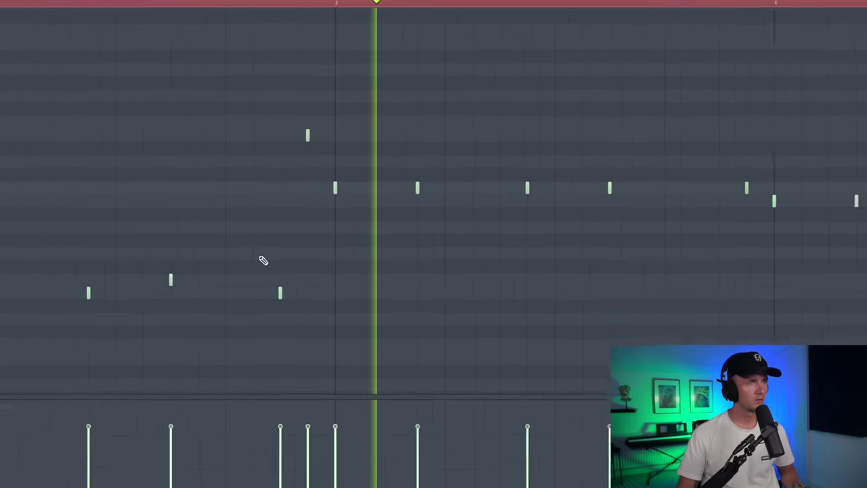
pyautogui.scroll(-3, 288, 251)
pyautogui.scroll(-2, 254, 266)
pyautogui.scroll(3, 407, 271)
pyautogui.click(404, 158)
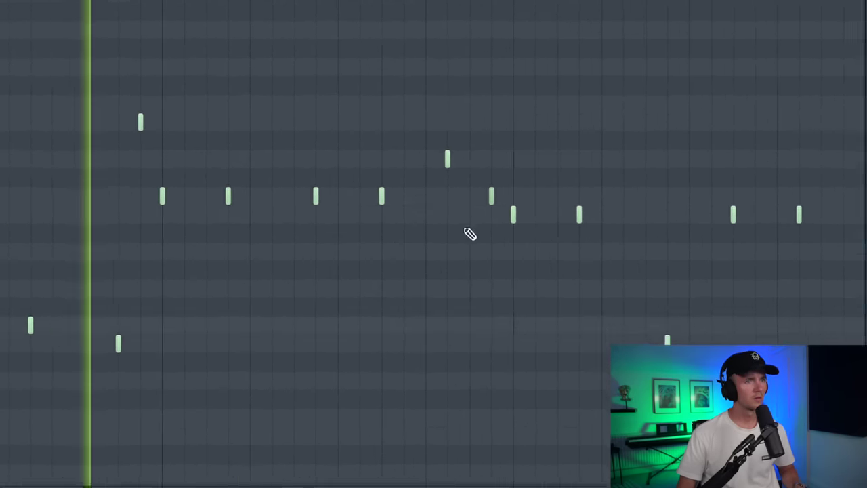
pyautogui.scroll(-2, 440, 250)
pyautogui.scroll(-2, 409, 265)
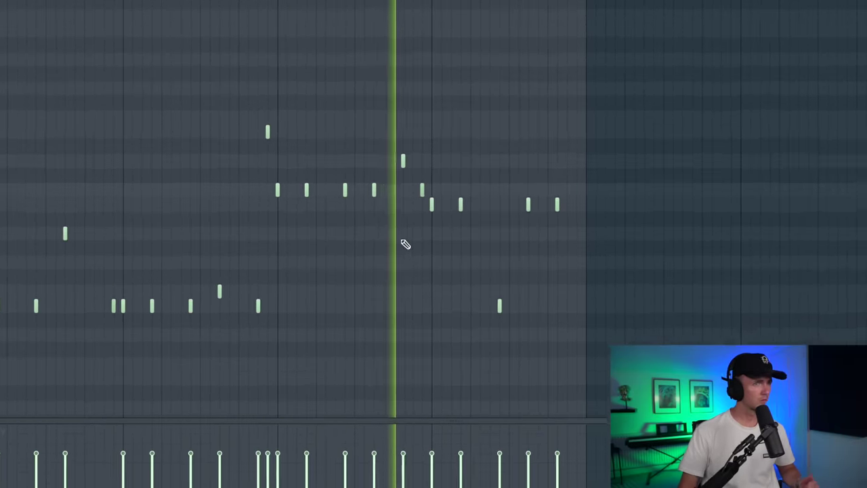
# - Duplicate all clips from bars 9 to 32 so the copied section starts at bar 33
pyautogui.scroll(2, 448, 251)
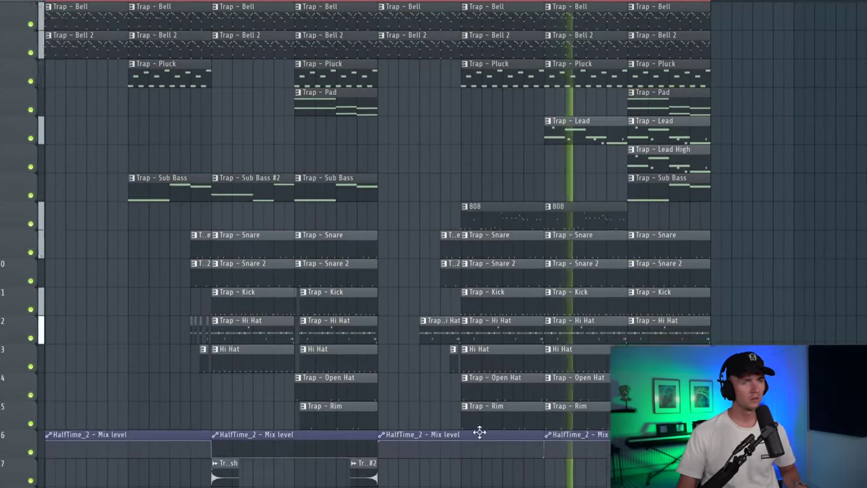
pyautogui.scroll(2, 781, 227)
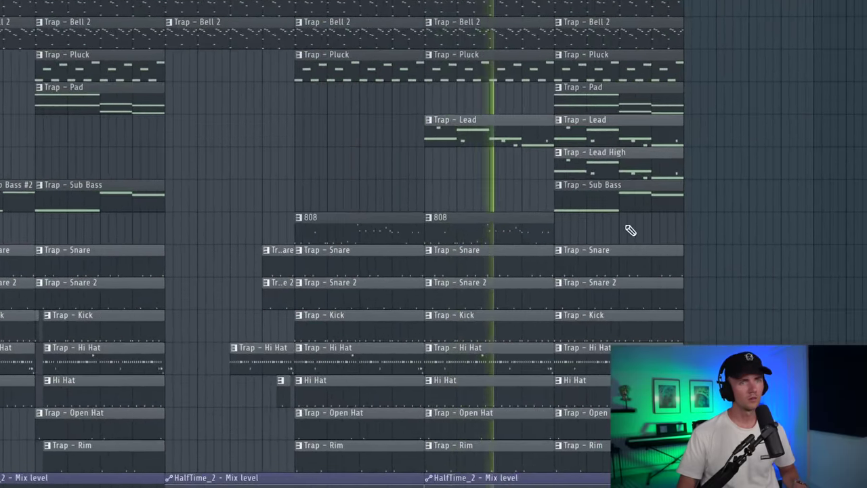
pyautogui.scroll(-1, 630, 230)
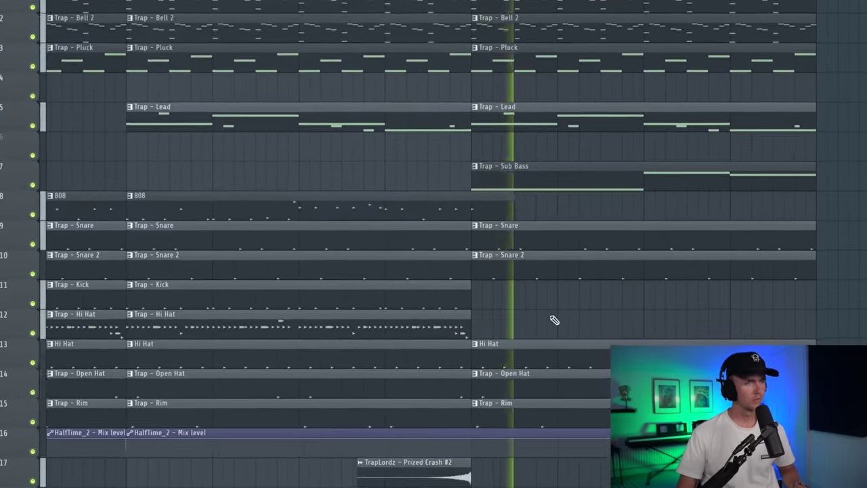
pyautogui.scroll(-4, 545, 328)
pyautogui.hotkey('ctrl', 'a')
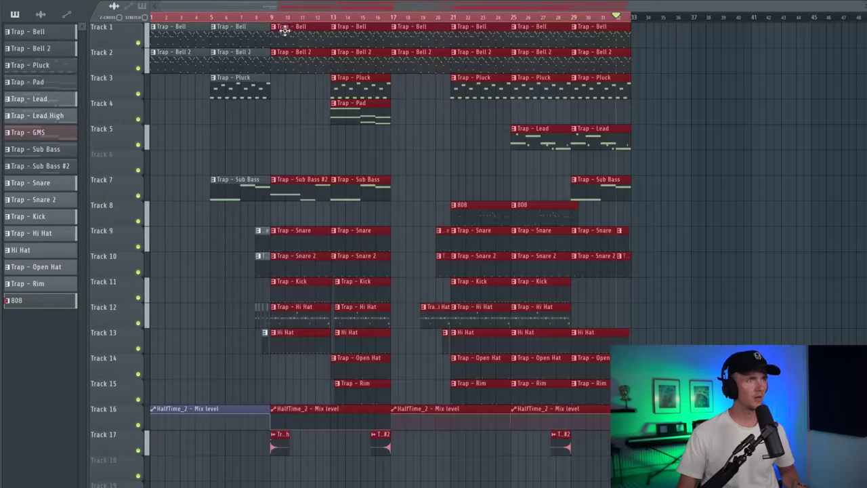
pyautogui.moveTo(284, 29); pyautogui.dragTo(643, 62)
# - Place Lead High on Track 6 and a copy of the Lead on Track 5 at bar 33, and duplicate both for bar 37
pyautogui.moveTo(37, 115); pyautogui.dragTo(429, 167)
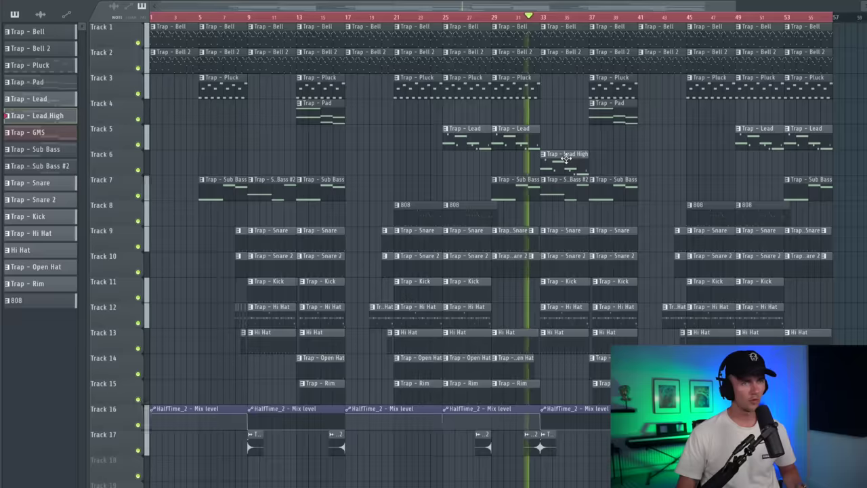
pyautogui.moveTo(515, 145); pyautogui.dragTo(544, 160)
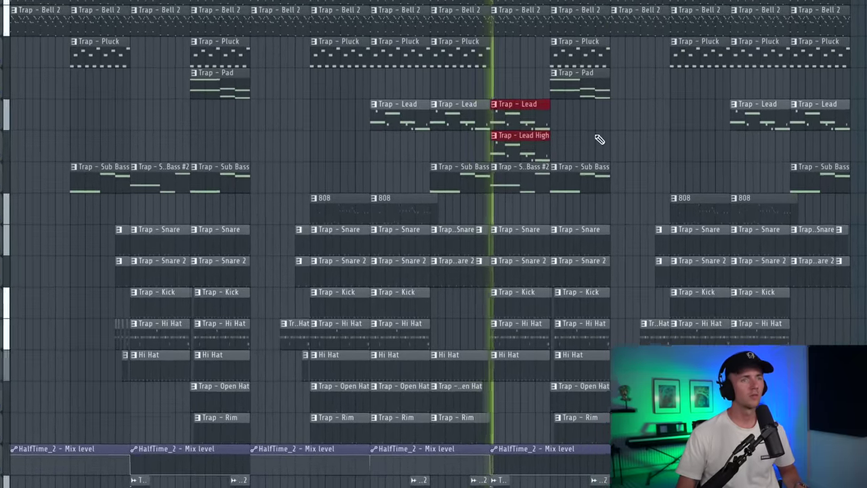
pyautogui.keyDown('ctrl'); pyautogui.click(602, 147); pyautogui.keyUp('ctrl')
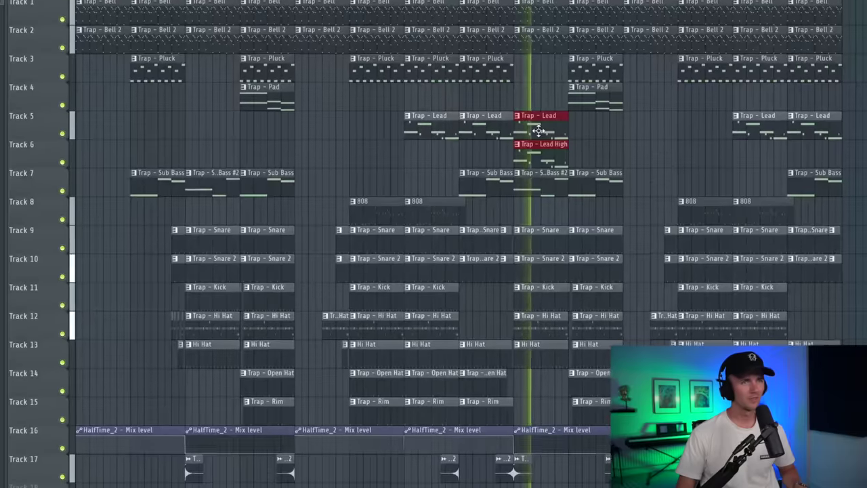
pyautogui.moveTo(539, 131); pyautogui.dragTo(593, 132)
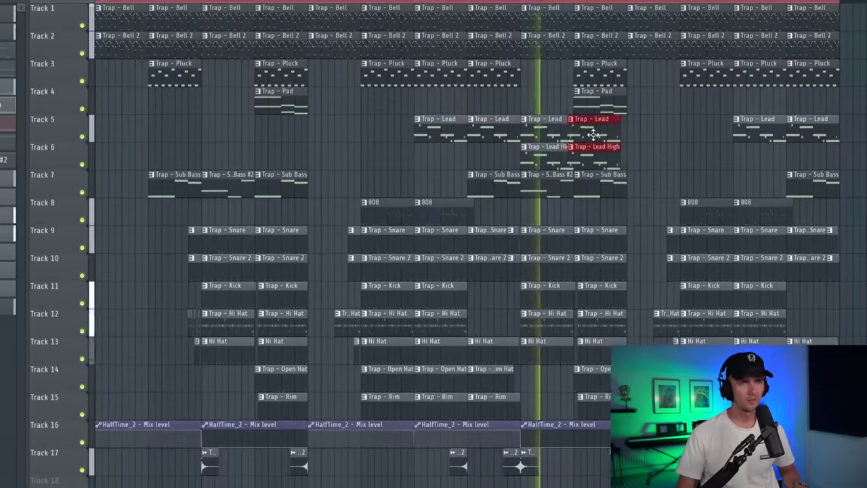
pyautogui.hotkey('ctrl', 'a')
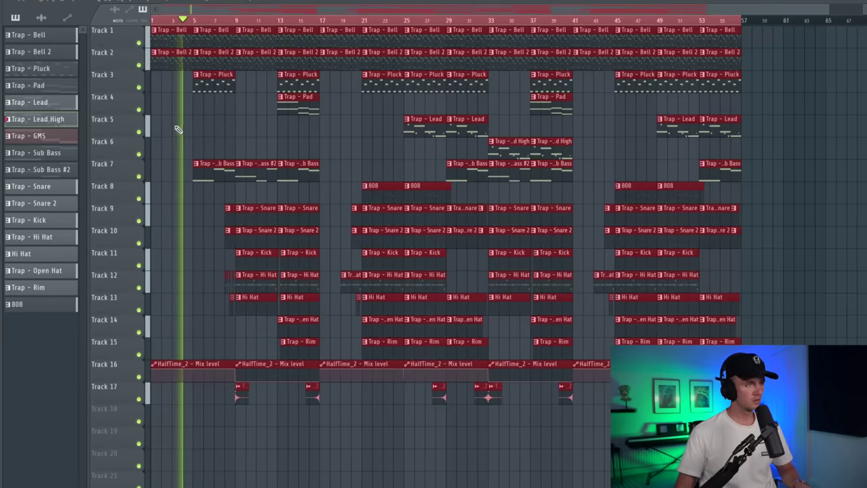
pyautogui.click(226, 136)
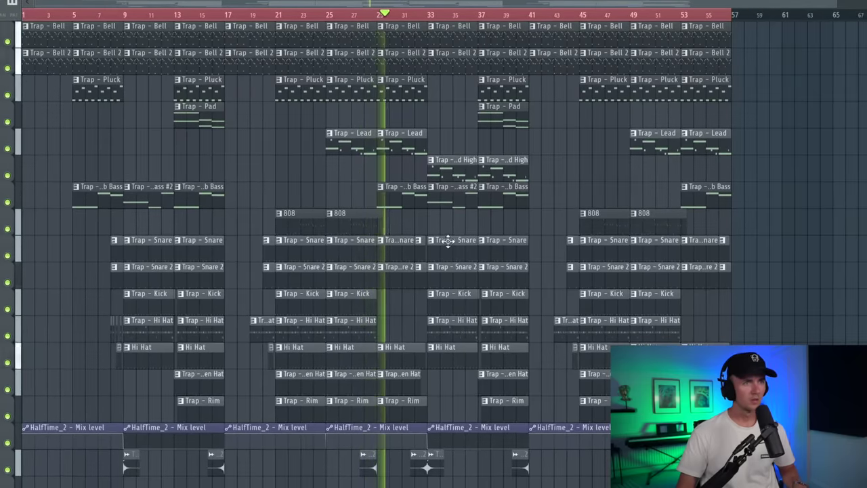
pyautogui.scroll(4, 446, 240)
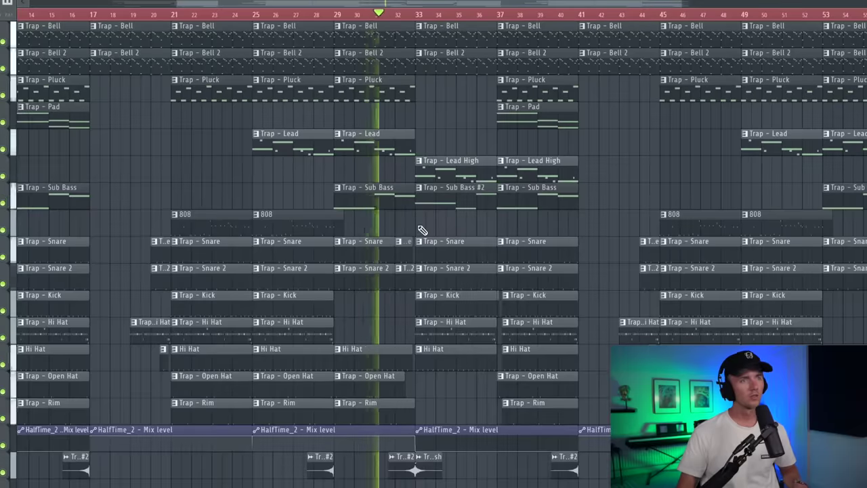
pyautogui.scroll(-4, 421, 229)
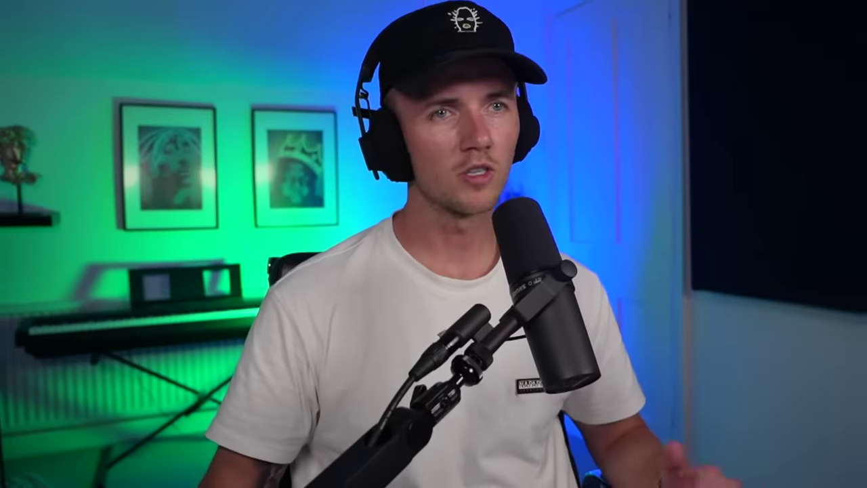